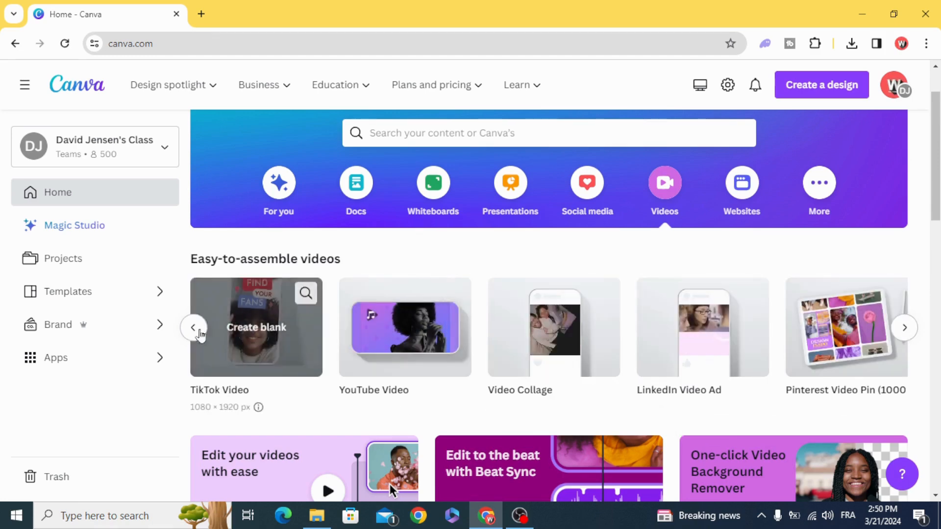
Create a blank 1920 × 1080 px Video design and upload the video file 1 from the aa folder
click(194, 327)
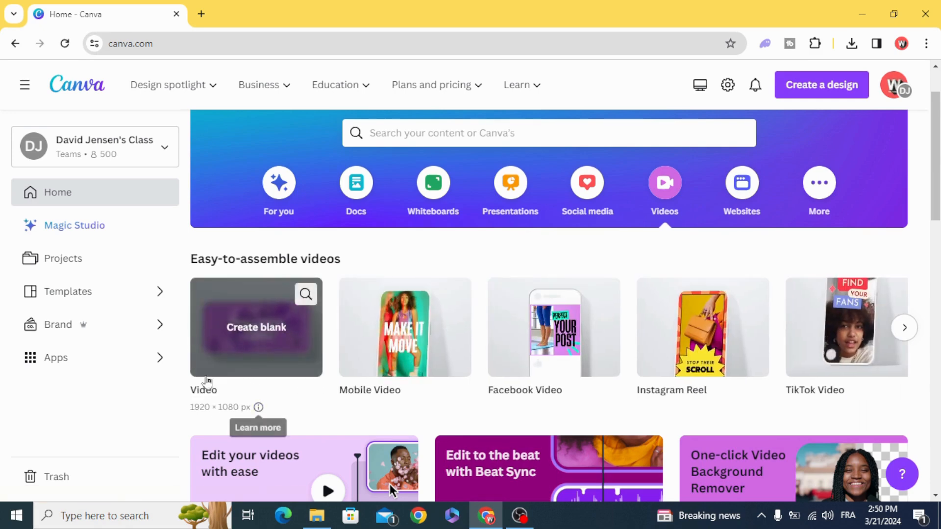
click(233, 345)
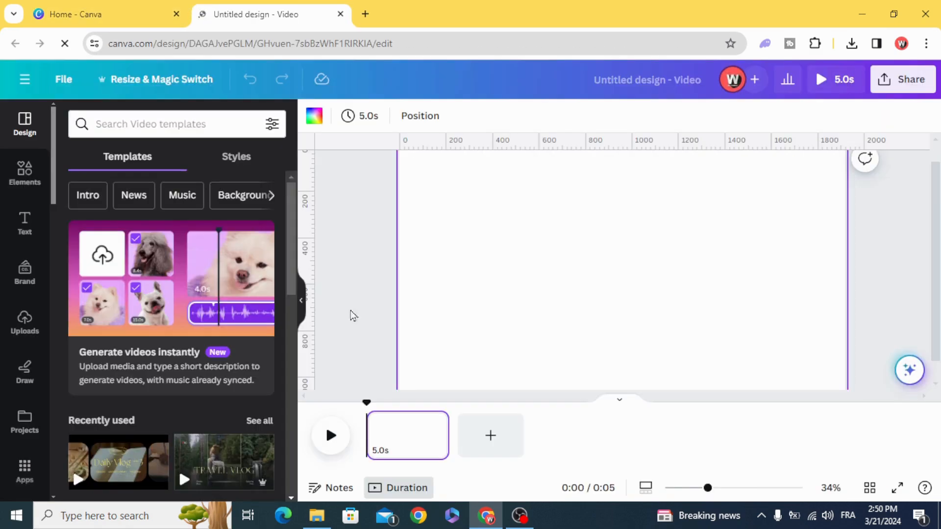
click(21, 328)
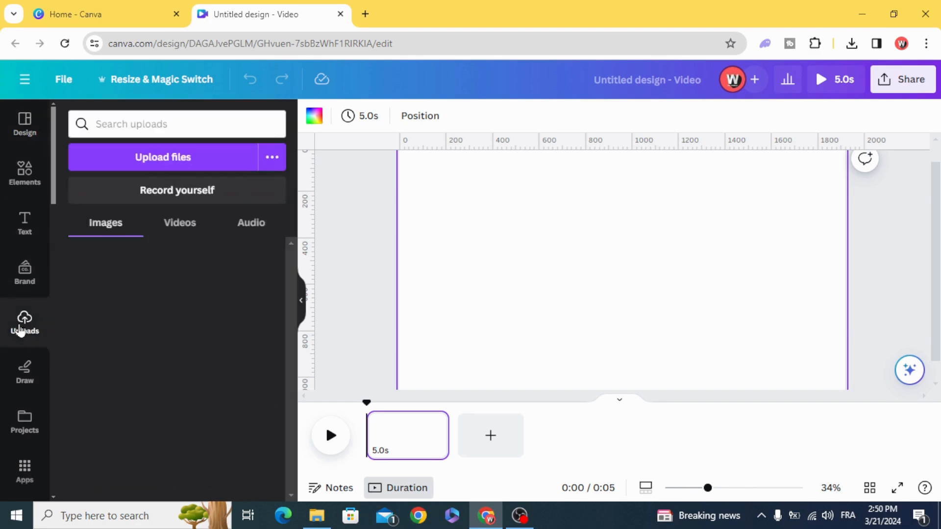
click(174, 161)
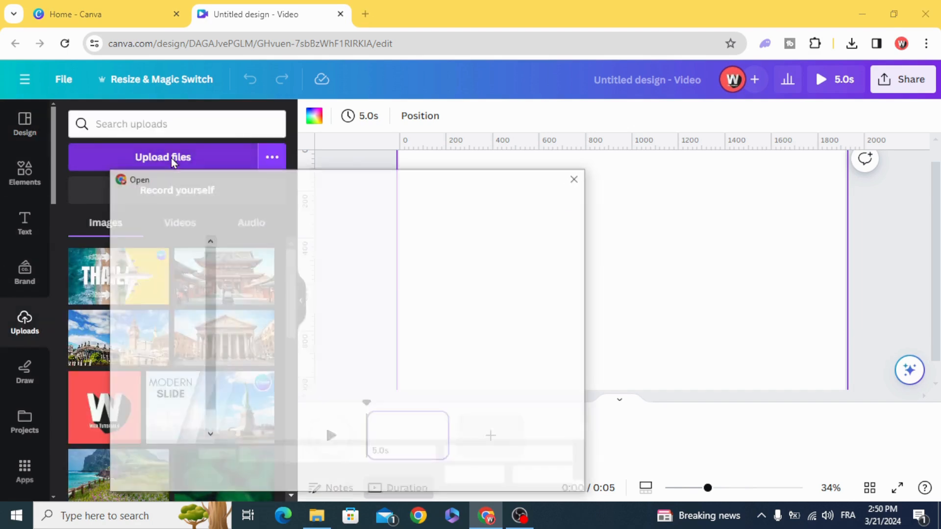
double_click(260, 290)
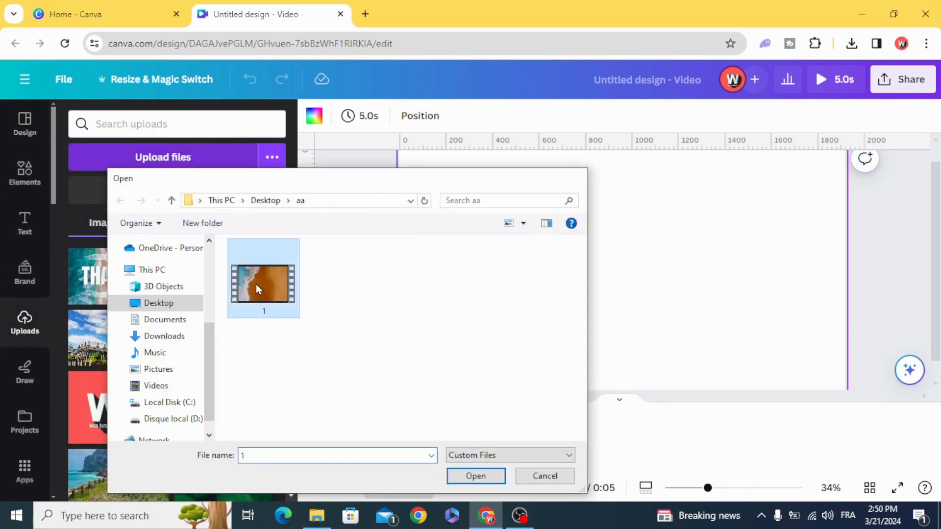
Place the uploaded 15-second beach video on the page and enlarge it to cover the whole page
click(180, 223)
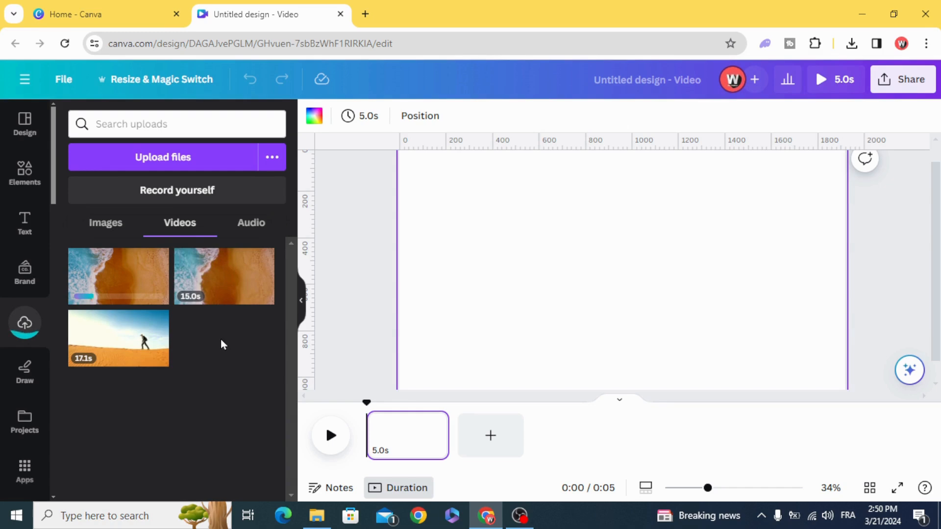
drag(217, 269, 559, 293)
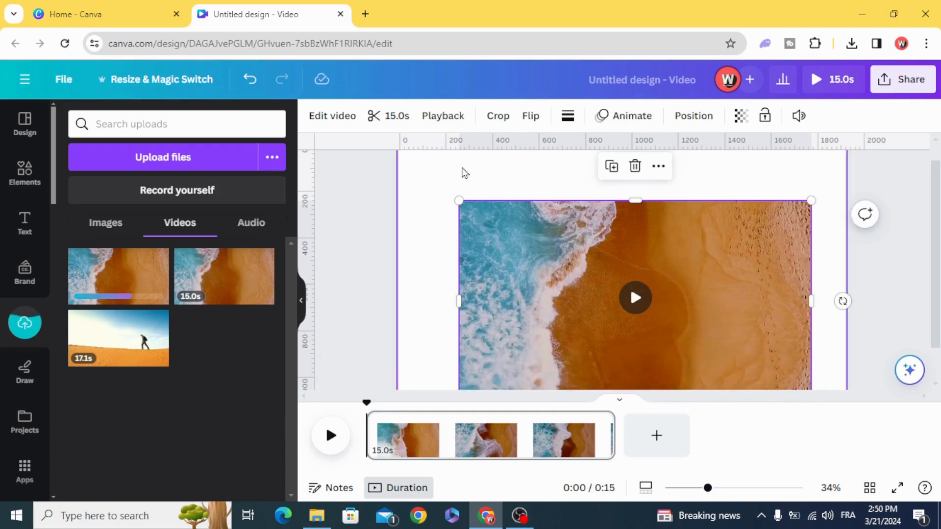
drag(708, 488, 696, 489)
drag(564, 324, 522, 285)
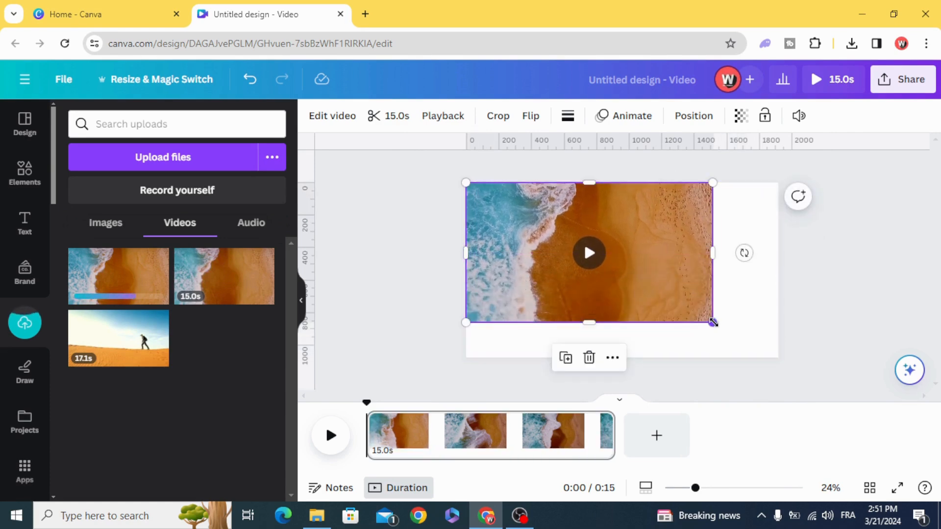
drag(713, 322, 778, 361)
click(417, 337)
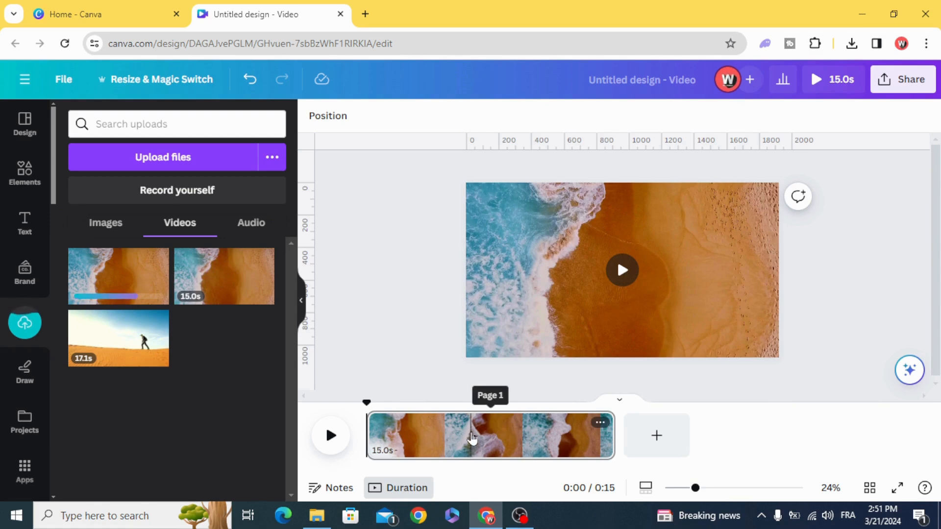
Split the beach video page in the timeline at about 0:06
click(645, 490)
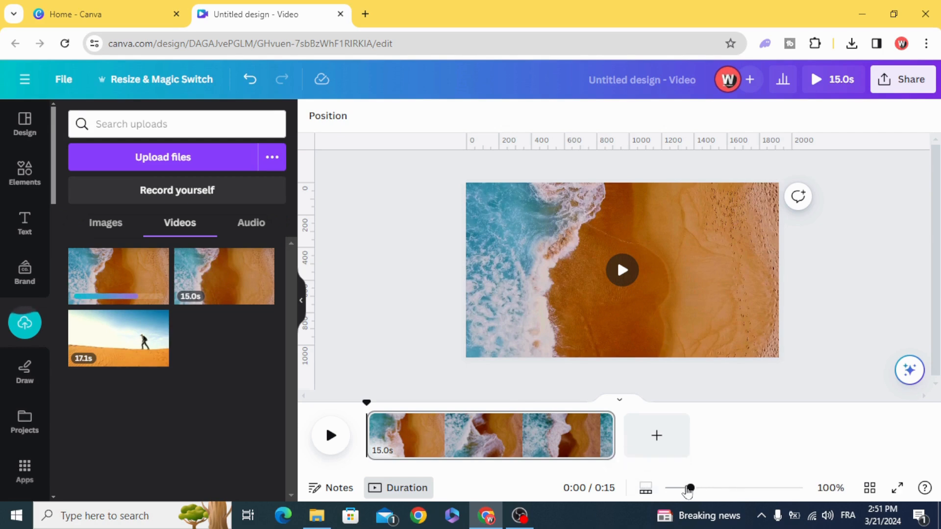
mouse_move(690, 488)
mouse_down()
mouse_move(712, 495)
mouse_move(698, 492)
mouse_up()
click(650, 490)
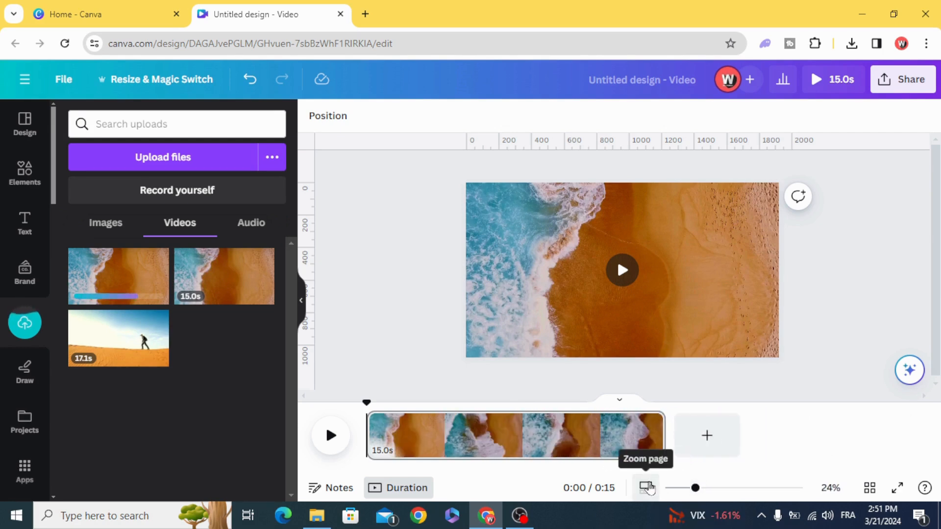
click(501, 451)
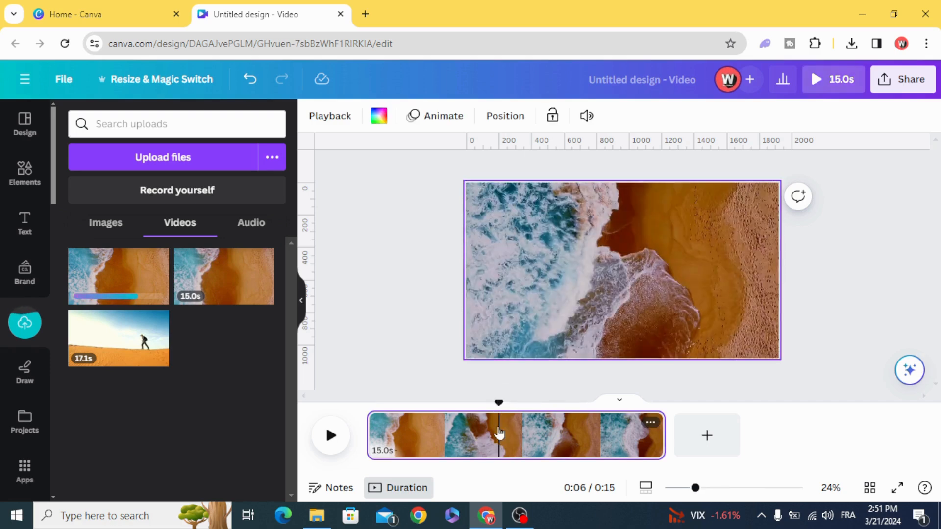
right_click(500, 433)
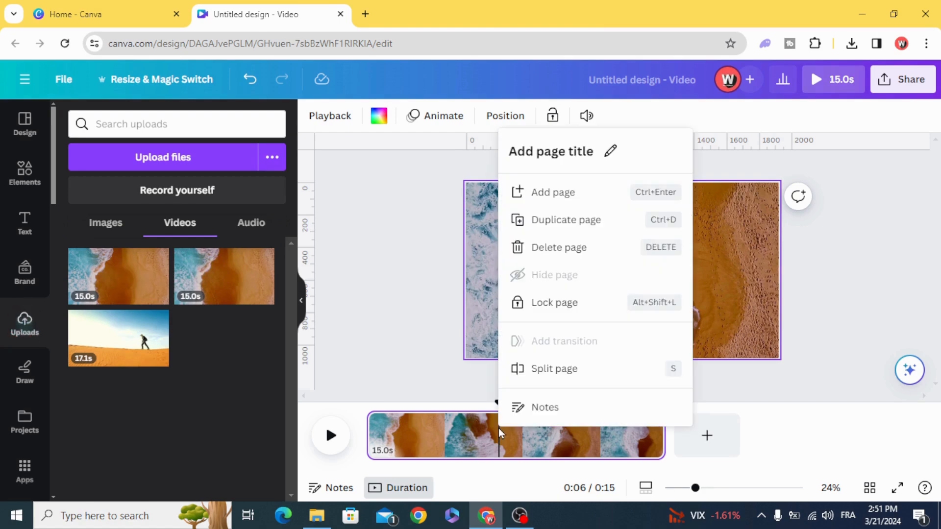
click(571, 376)
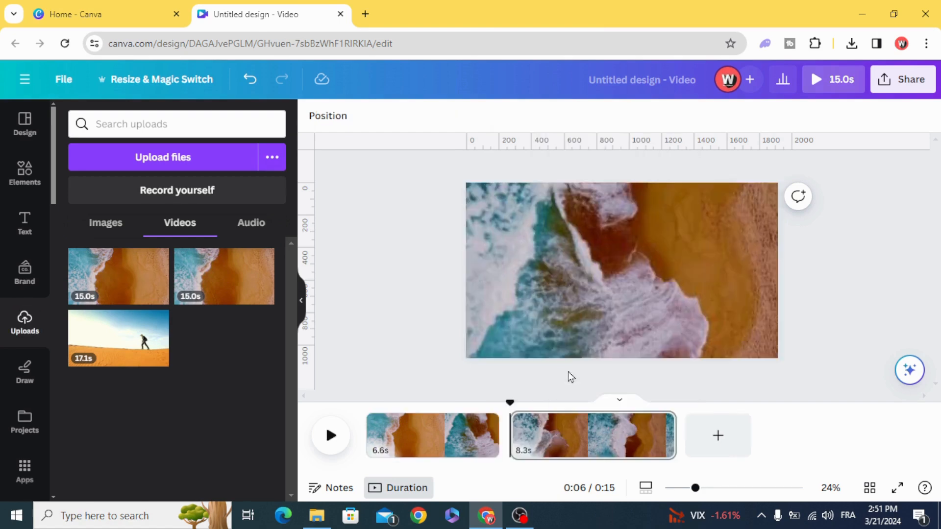
Split the second page again at about 0:08 and delete the short middle segment
drag(510, 402, 542, 406)
right_click(541, 432)
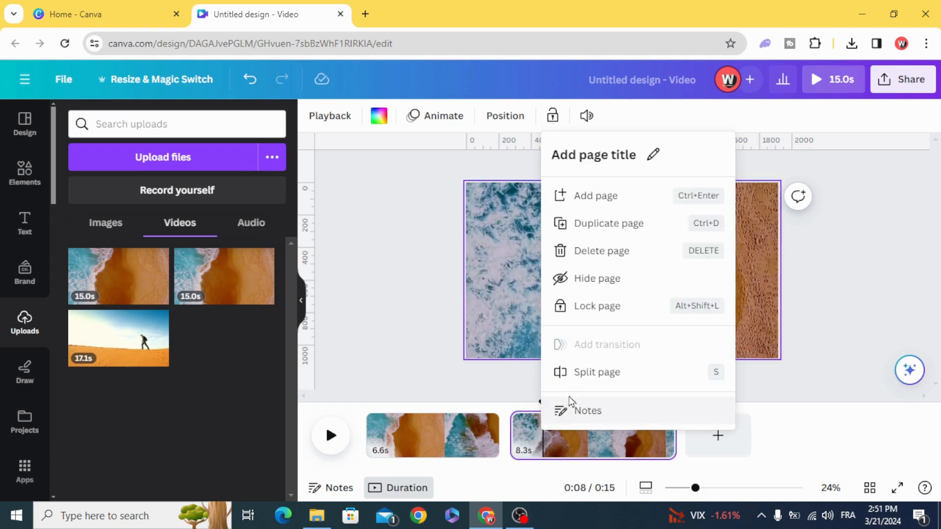
click(586, 378)
click(529, 439)
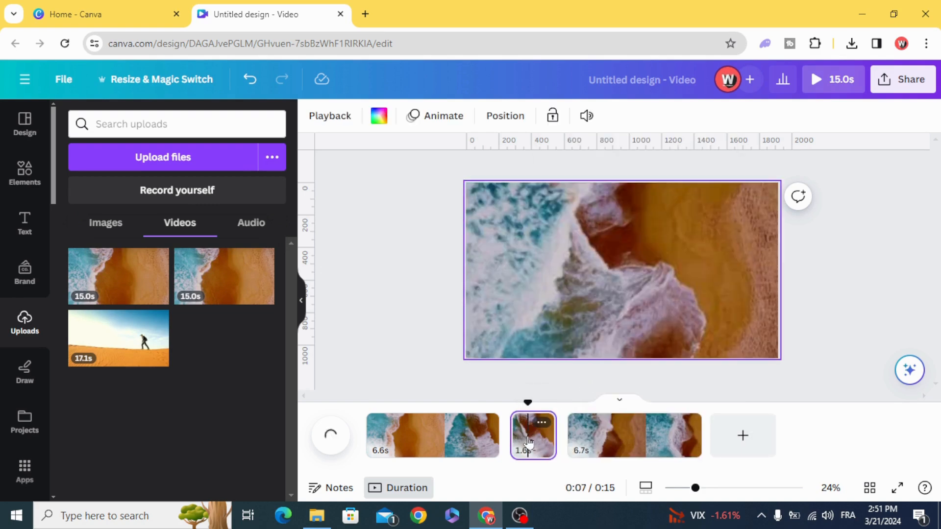
right_click(530, 439)
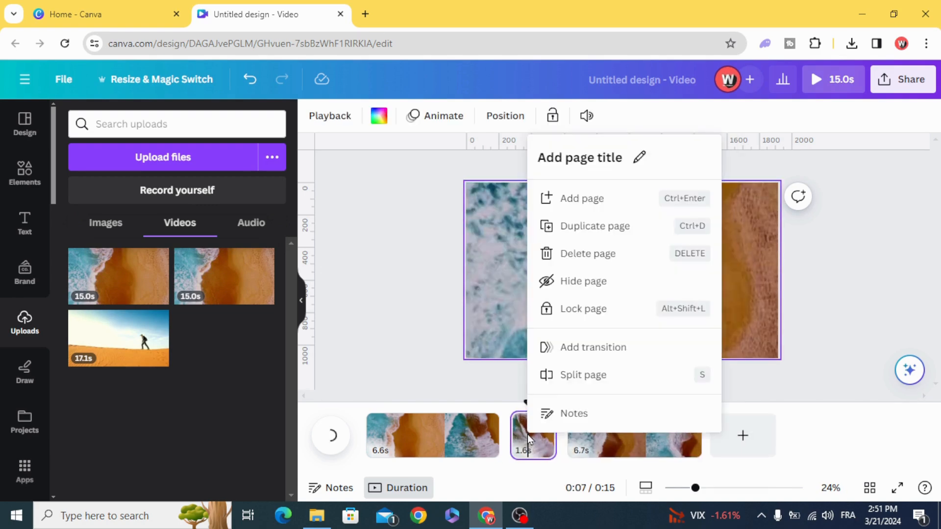
click(610, 260)
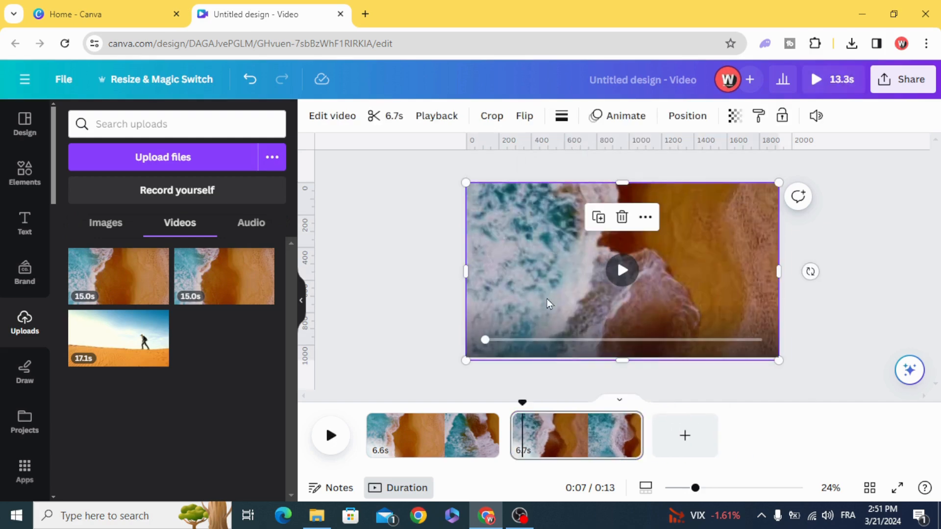
Crop the second page's video inward from all four sides, leaving the page background exposed around it
drag(470, 278, 533, 280)
drag(779, 271, 720, 282)
drag(628, 183, 618, 200)
drag(618, 361, 619, 337)
click(420, 319)
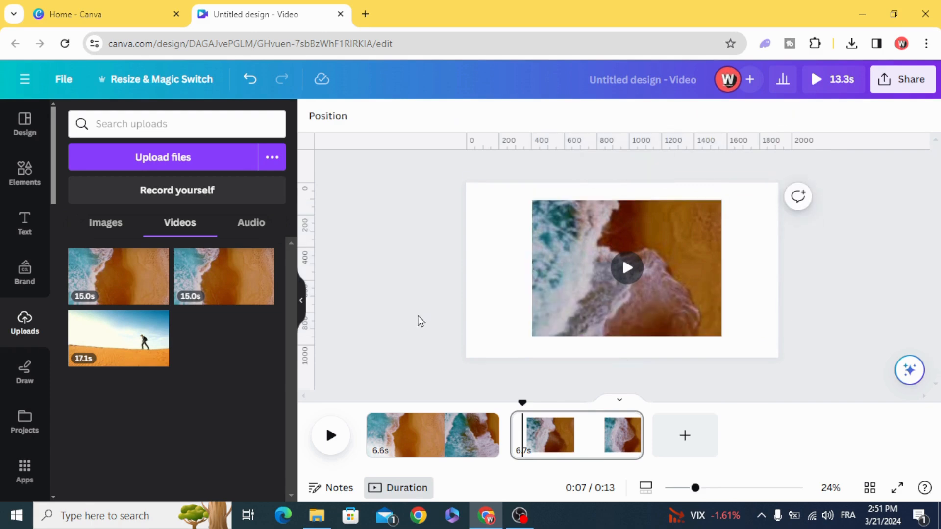
Change the second page's background colour from the default solid colours to dark turquoise
click(480, 230)
click(315, 117)
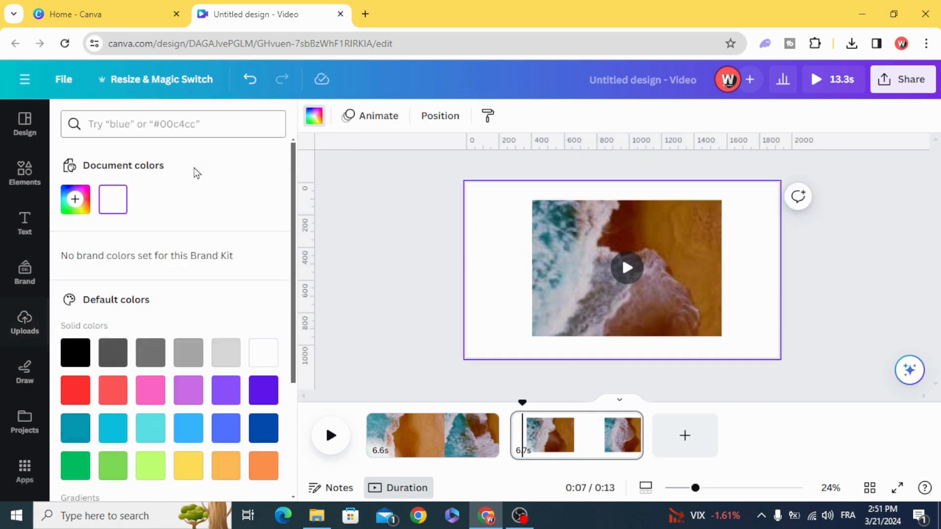
click(79, 431)
click(393, 292)
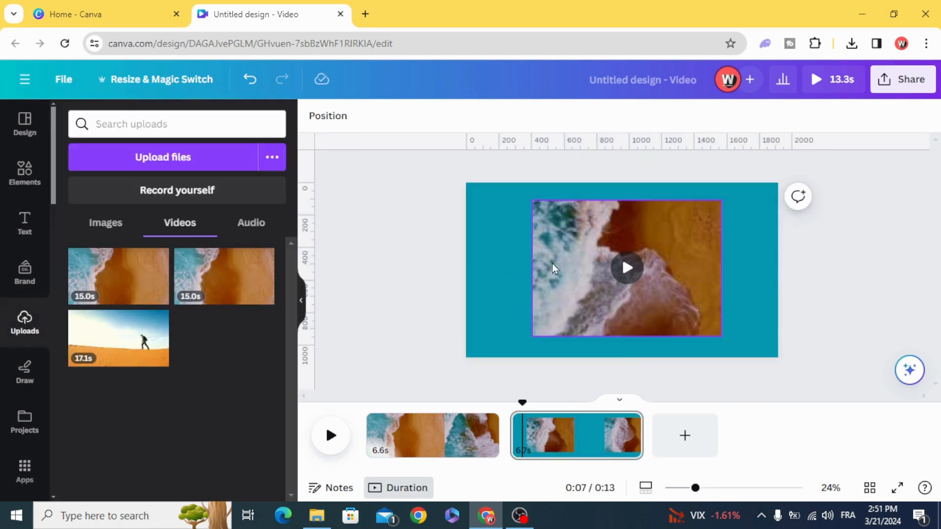
Extend all four sides of the second page's video back out to the page edges
click(552, 263)
drag(628, 190, 628, 183)
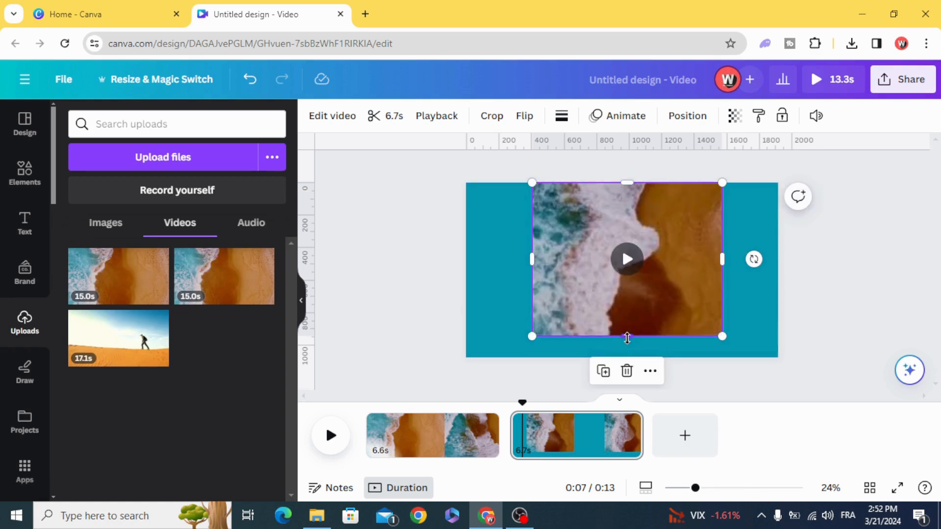
drag(629, 339, 632, 357)
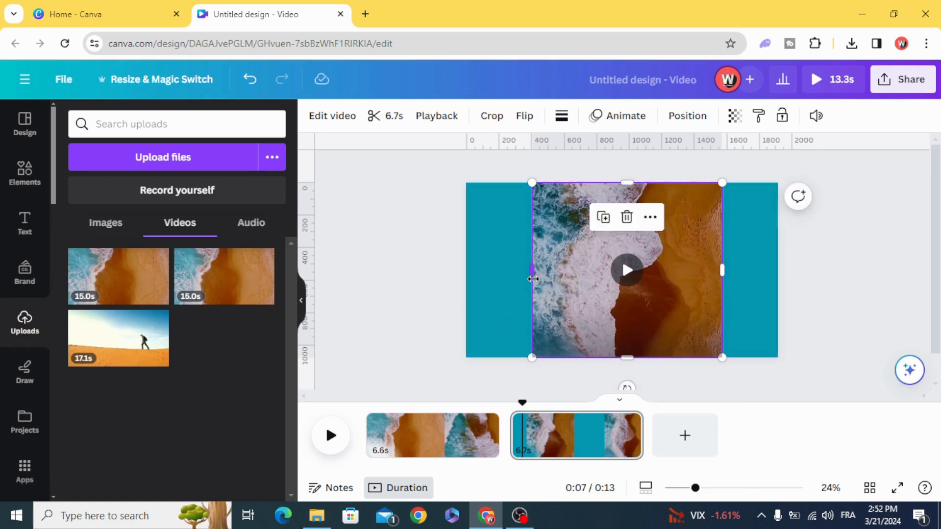
drag(533, 270, 472, 280)
drag(722, 270, 781, 269)
Add a heading reading TEXT to the first page
click(443, 444)
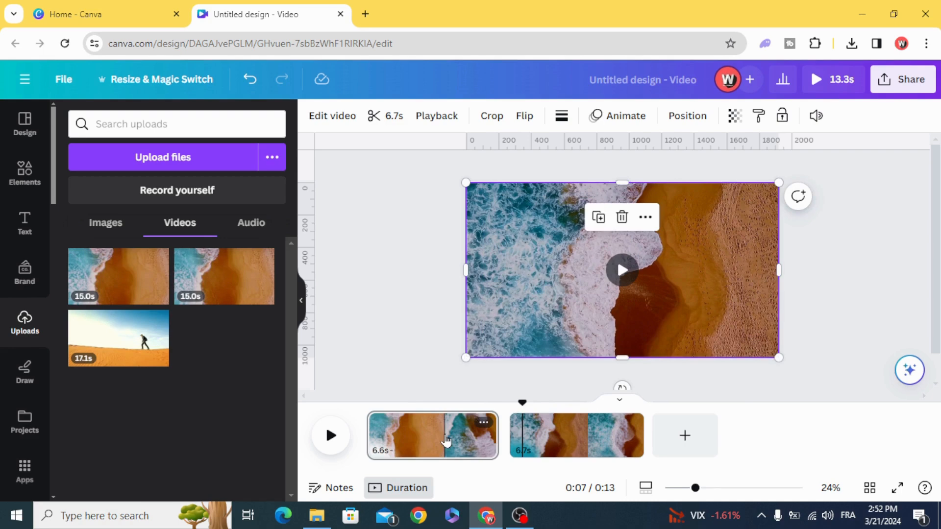
key(space)
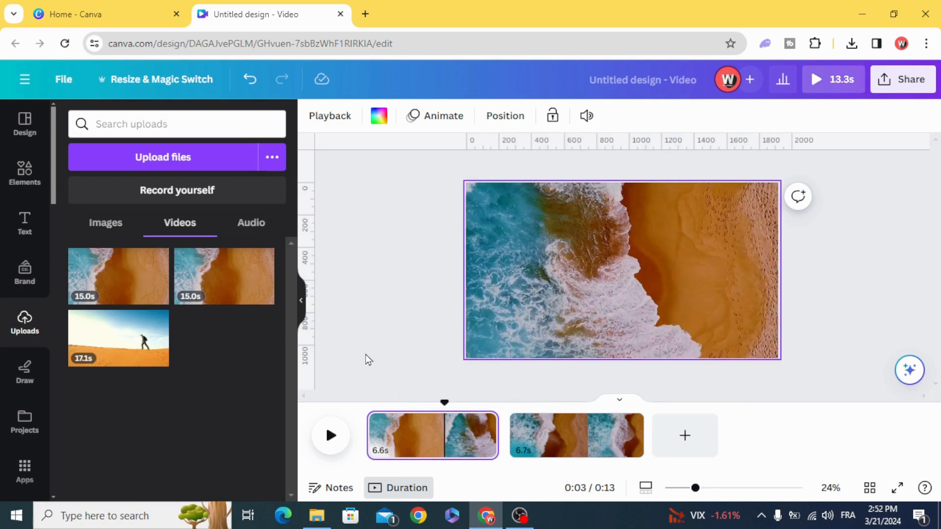
click(24, 223)
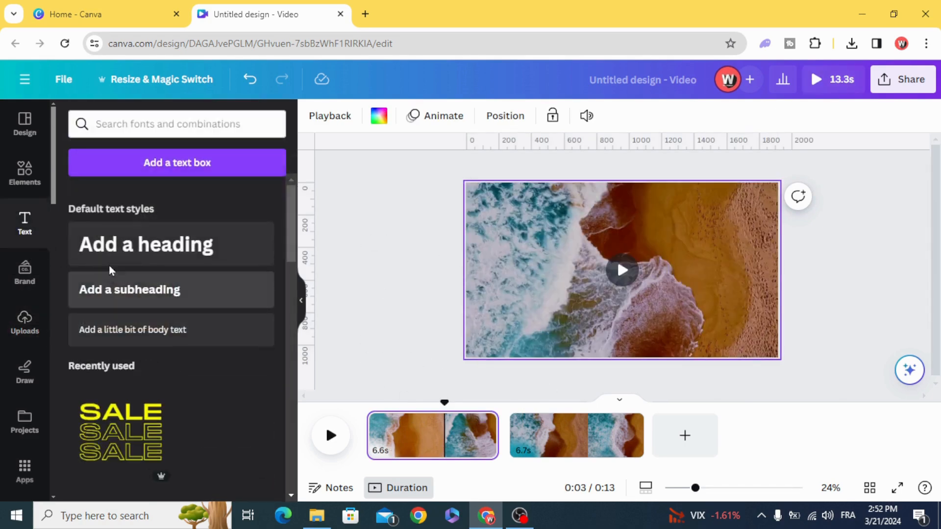
click(126, 248)
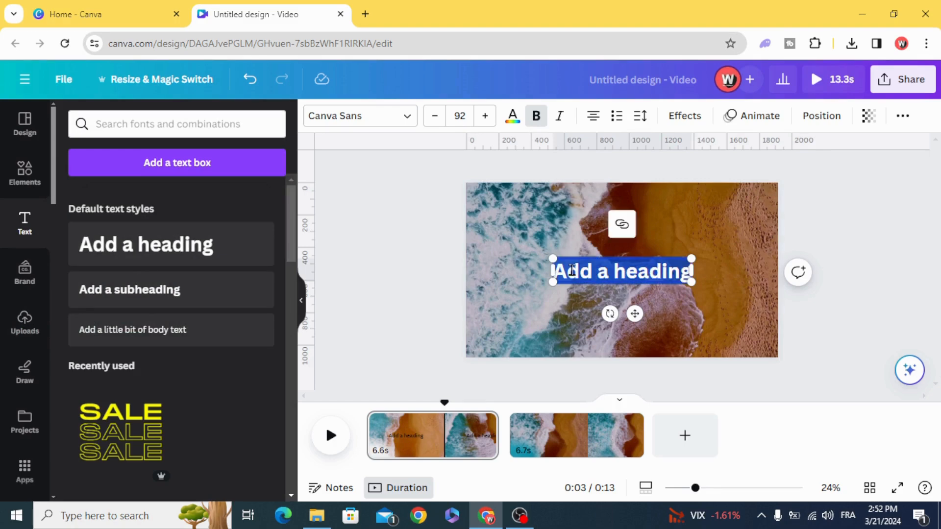
text(TEXT)
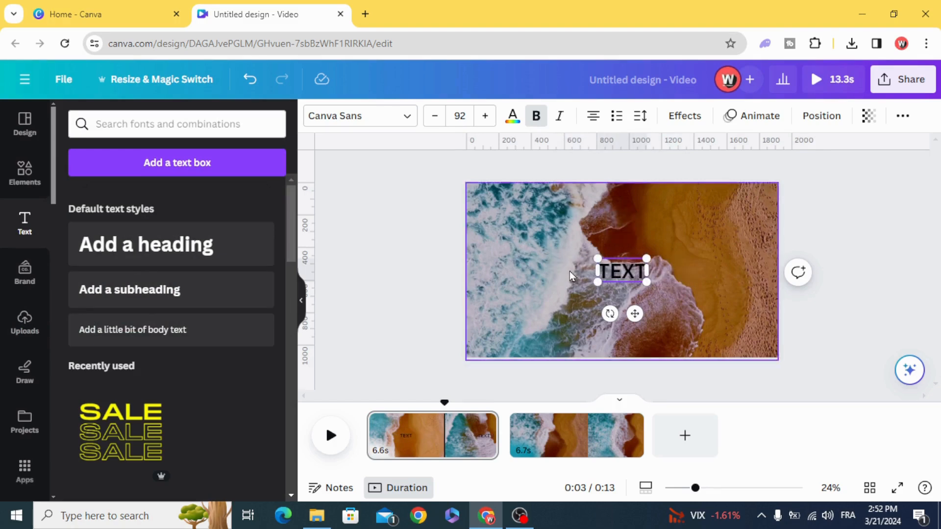
Set the heading's font to League Spartan and enlarge it to a size of about 261
click(361, 120)
scroll(203, 363, down, 3)
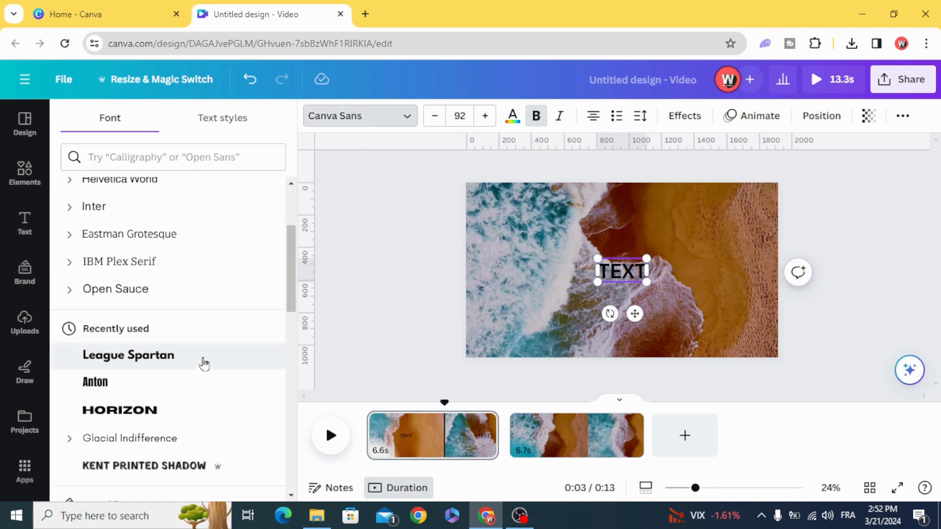
drag(597, 258, 529, 228)
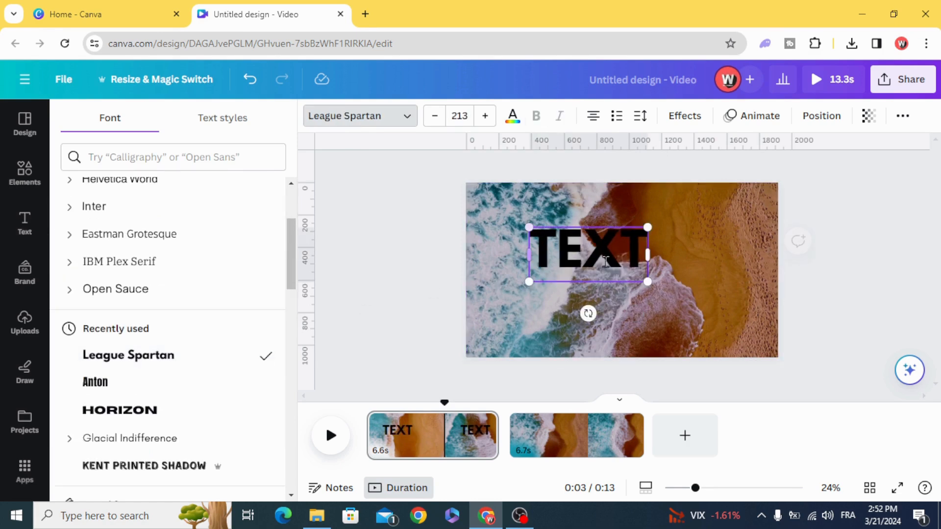
drag(648, 282, 675, 294)
Change the TEXT heading's colour to white
click(513, 118)
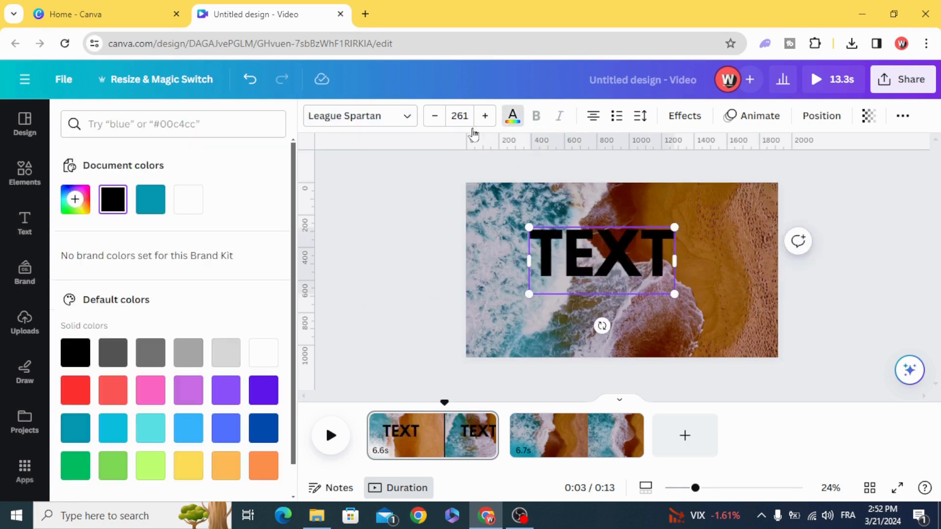
click(263, 362)
click(376, 281)
click(553, 250)
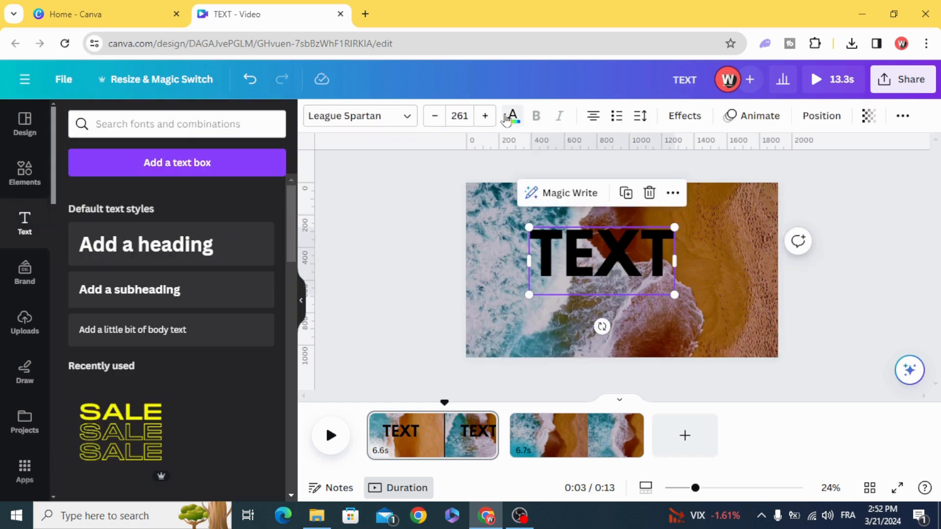
click(511, 117)
click(187, 201)
click(361, 223)
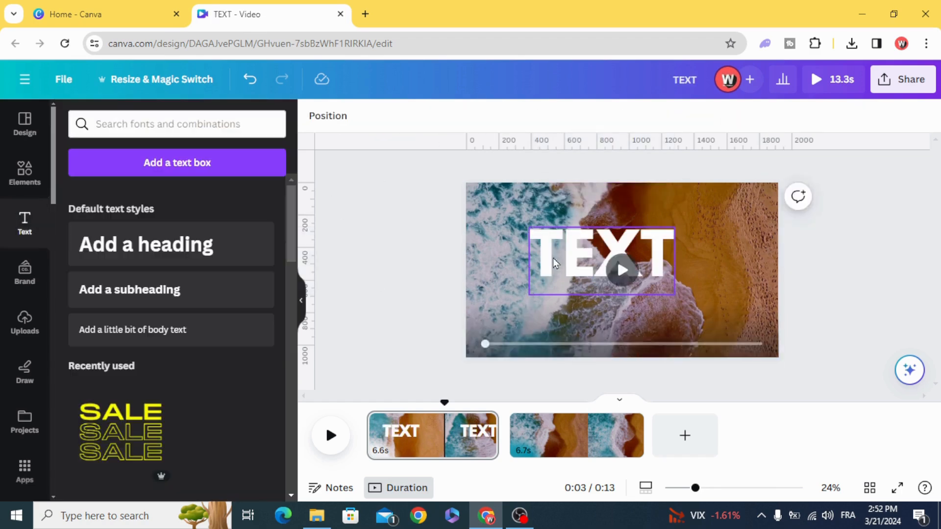
Move the TEXT heading slightly lower on the page and apply the Shadow text effect to it
click(561, 279)
drag(561, 278, 568, 279)
click(685, 116)
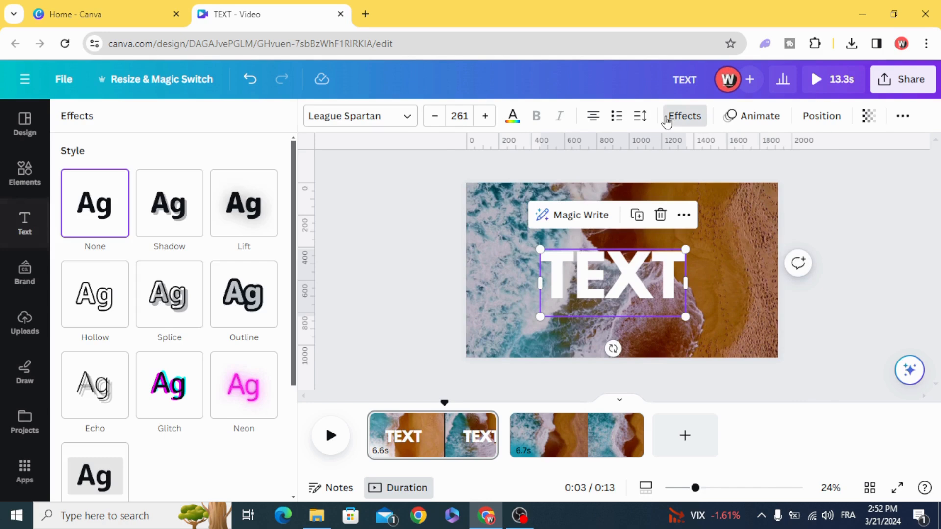
click(276, 194)
click(169, 207)
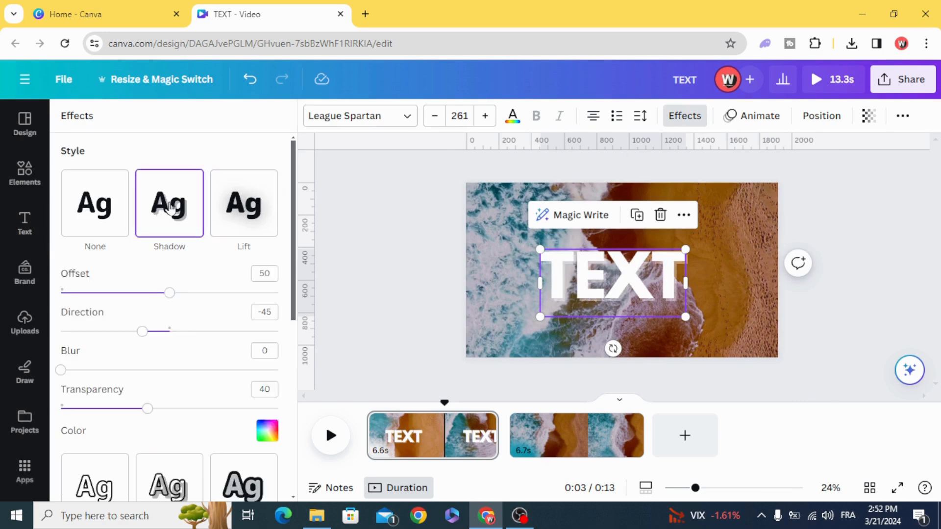
Set the TEXT heading's shadow colour to black and shift the heading slightly to the right on the page
click(266, 432)
scroll(118, 326, down, 2)
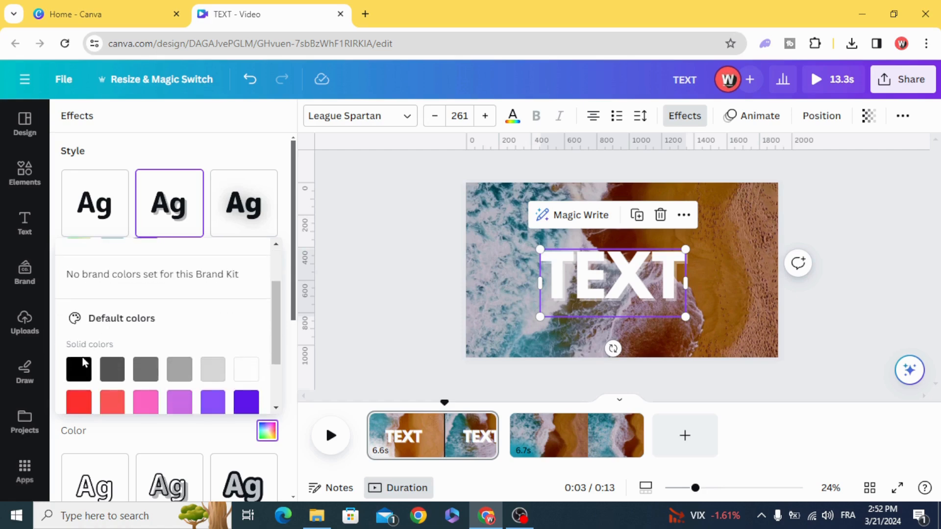
click(81, 371)
click(383, 273)
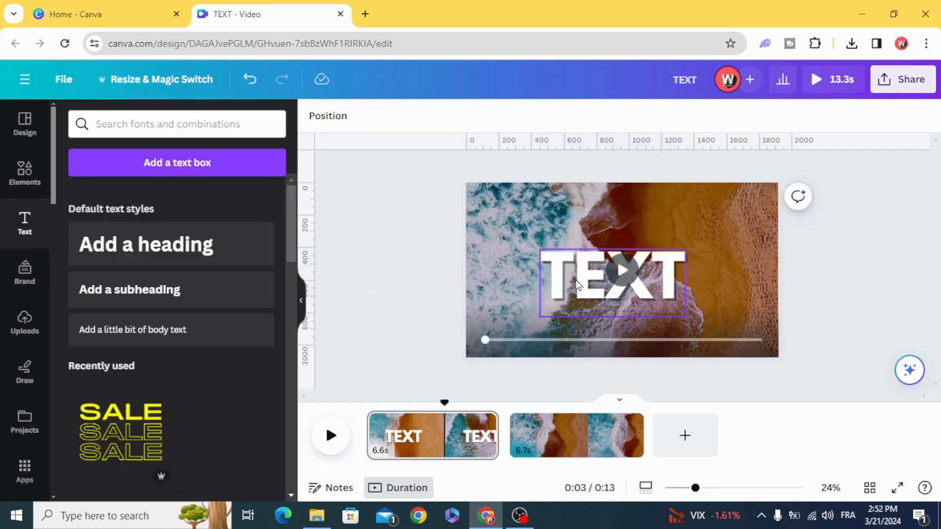
drag(563, 280, 585, 283)
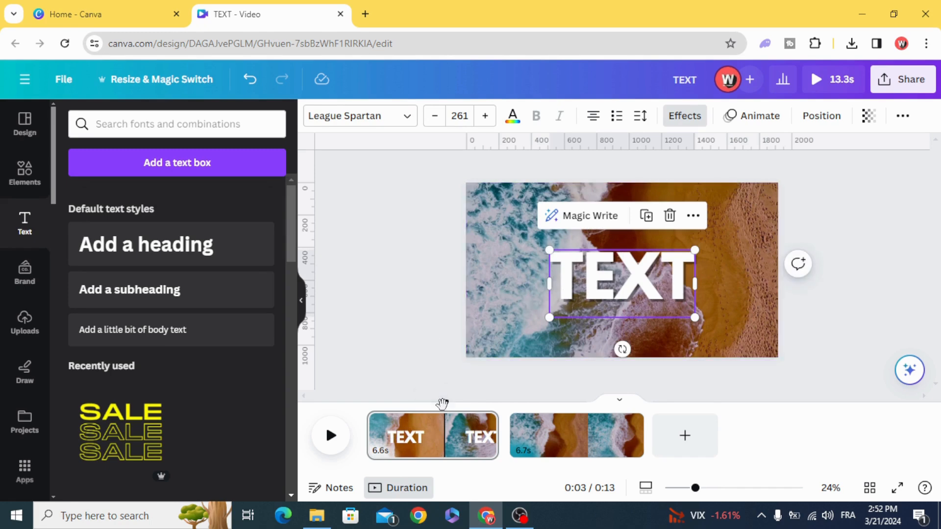
Show the TEXT heading's timing and trim both ends so it appears only briefly within the first page
drag(443, 403, 367, 402)
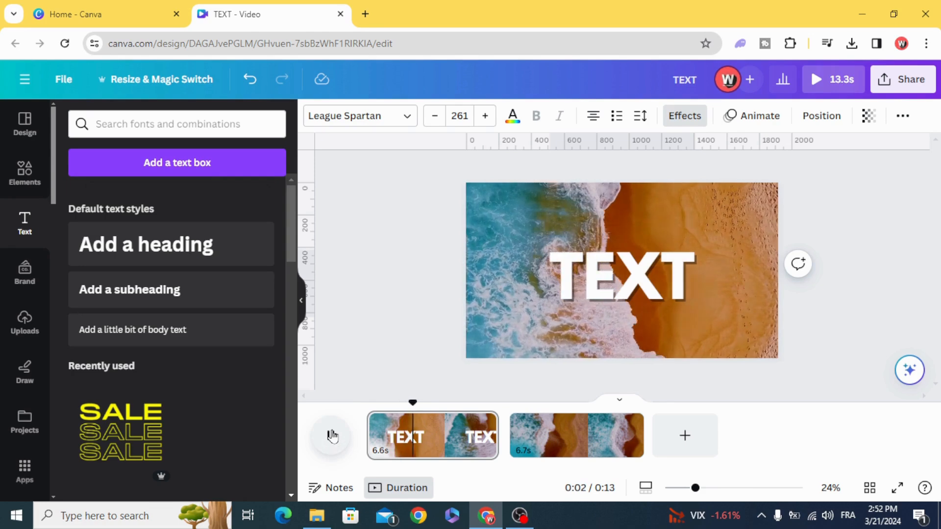
click(331, 438)
click(599, 273)
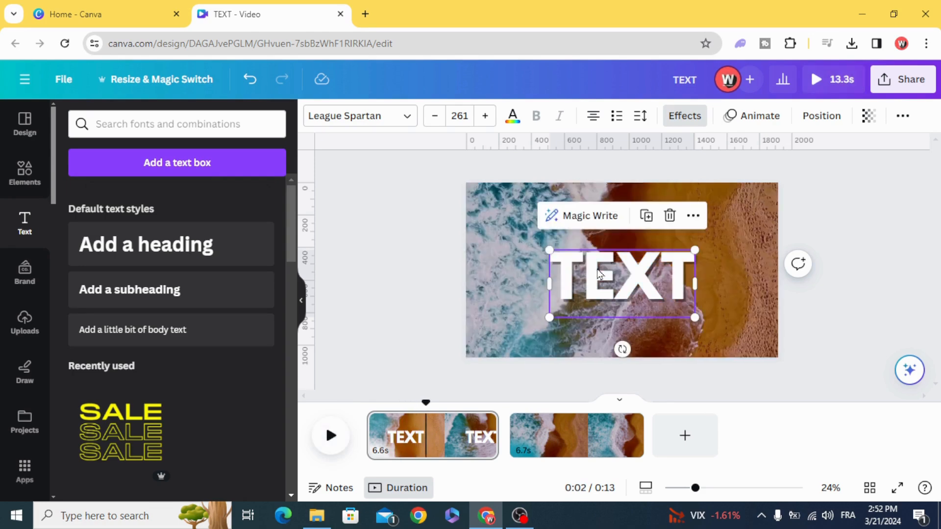
right_click(599, 274)
mouse_move(599, 274)
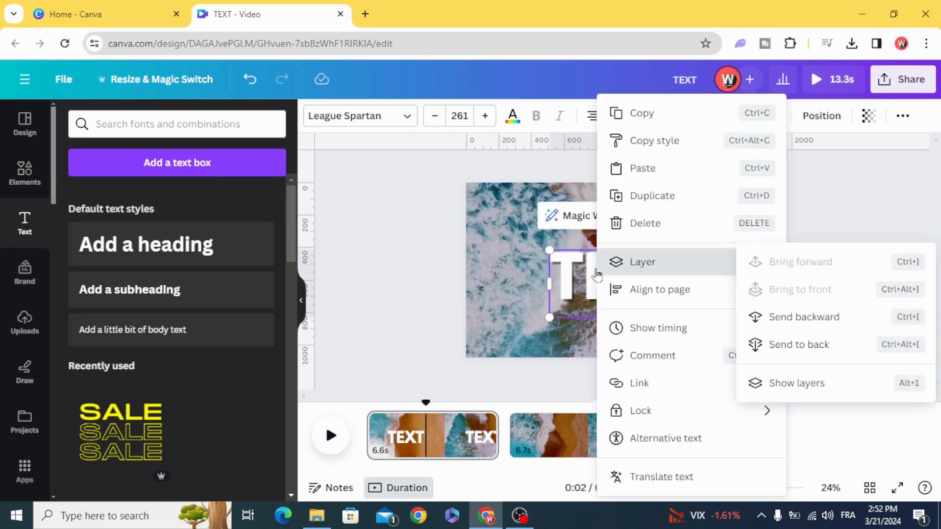
click(683, 328)
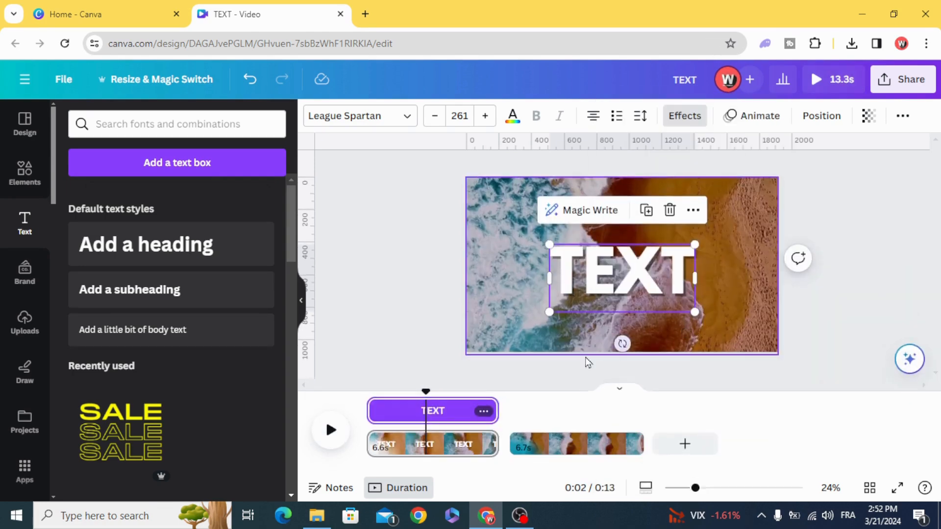
drag(367, 409, 404, 408)
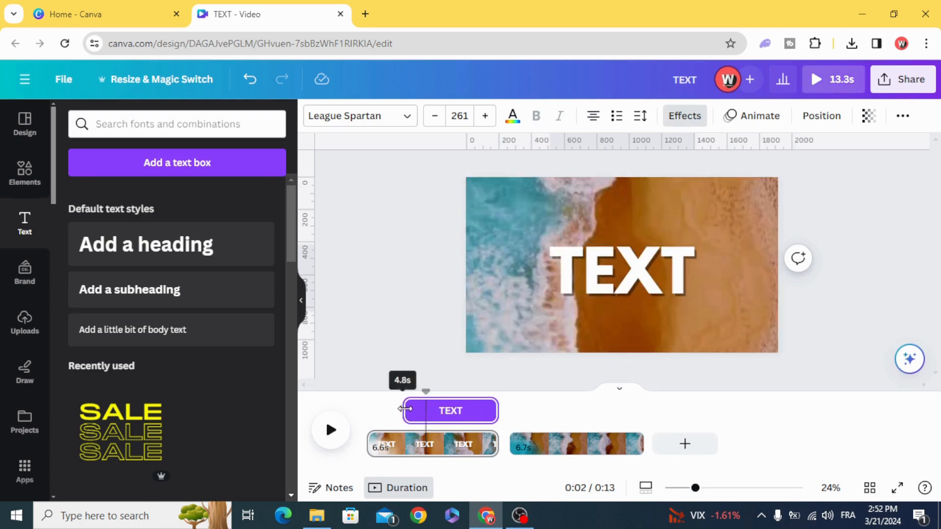
drag(494, 416, 387, 396)
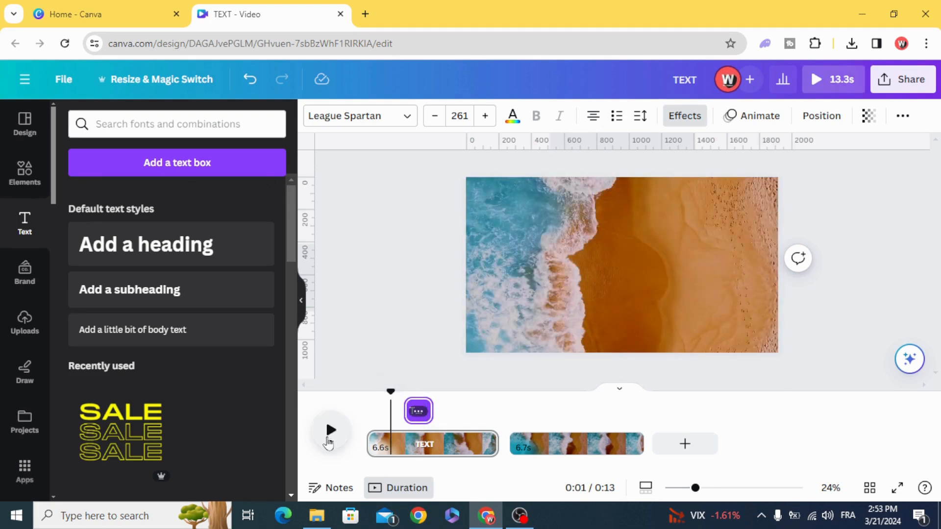
Play back the first page and extend the end of the TEXT heading's timing slightly
click(329, 432)
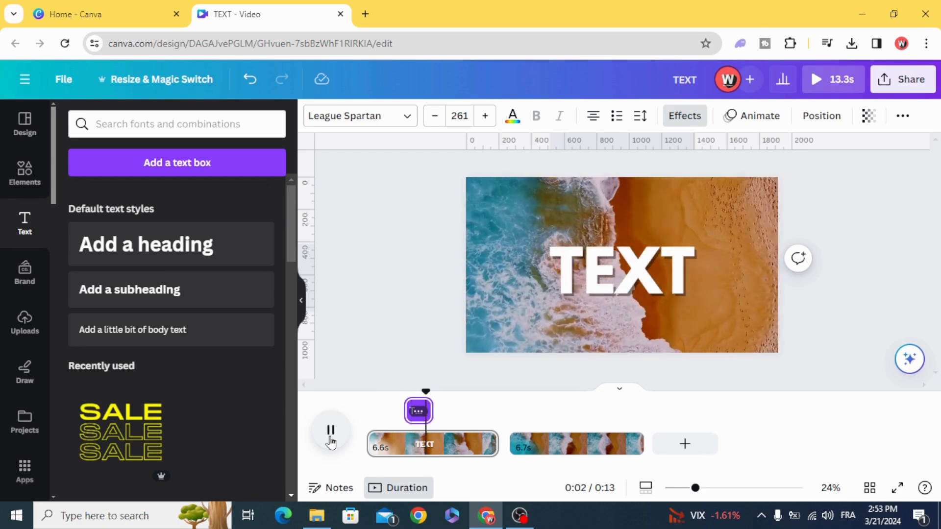
click(330, 432)
drag(431, 407, 414, 394)
Apply the Pop text animation to the TEXT heading
click(590, 286)
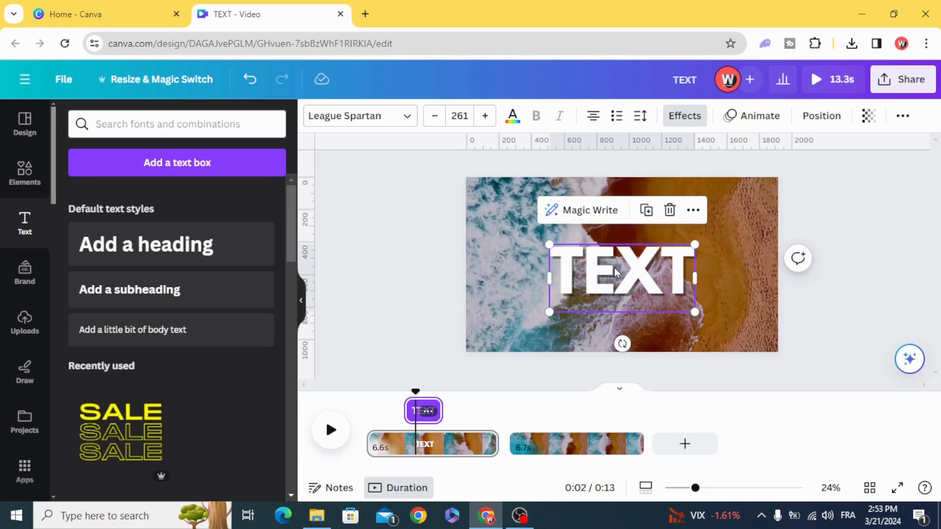
click(758, 117)
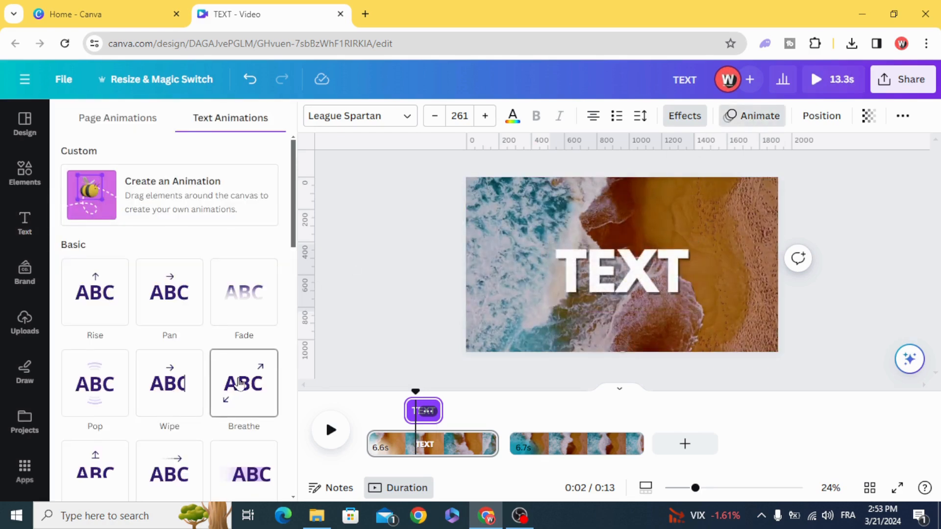
scroll(240, 338, down, 3)
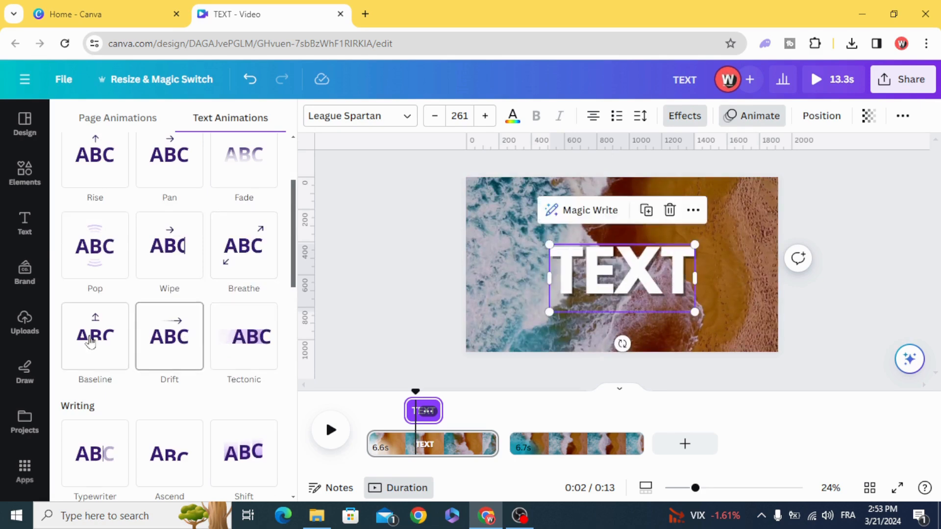
scroll(117, 260, down, 2)
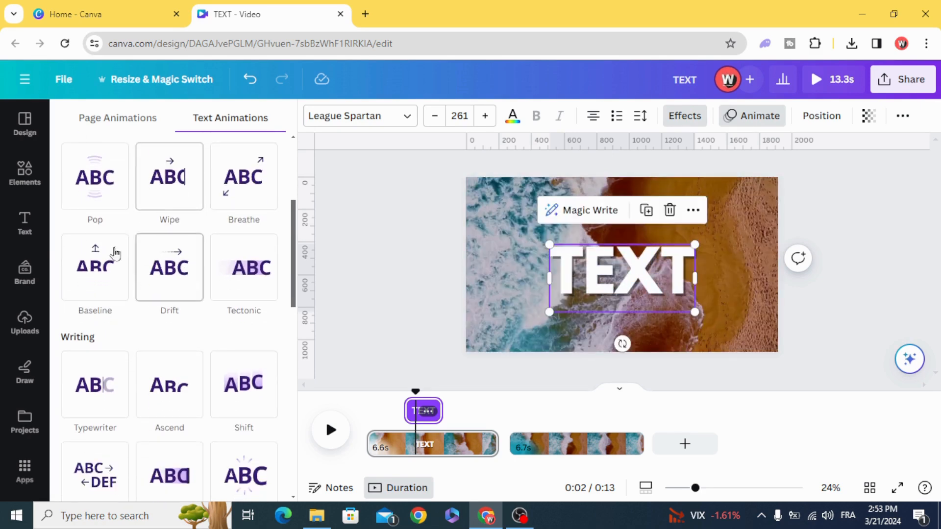
click(96, 184)
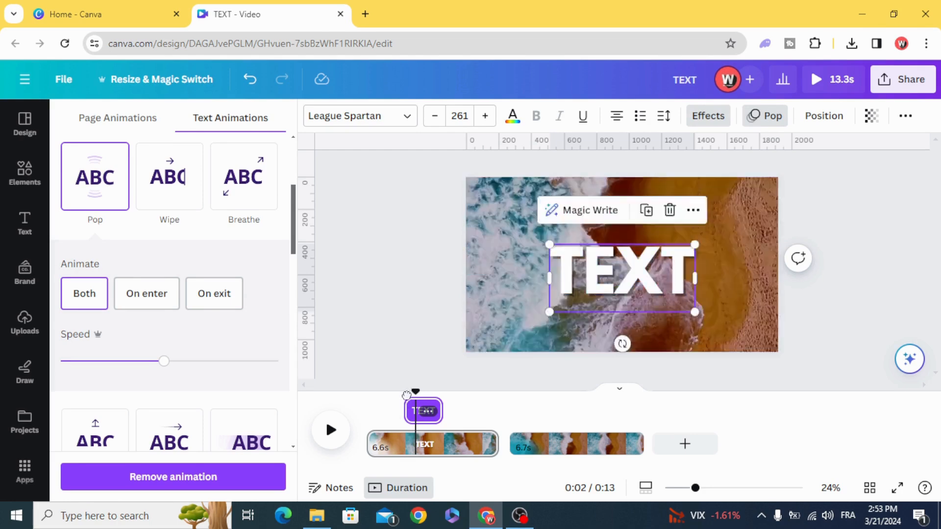
Play the first page from before the heading appears to check its animation
drag(416, 392, 387, 394)
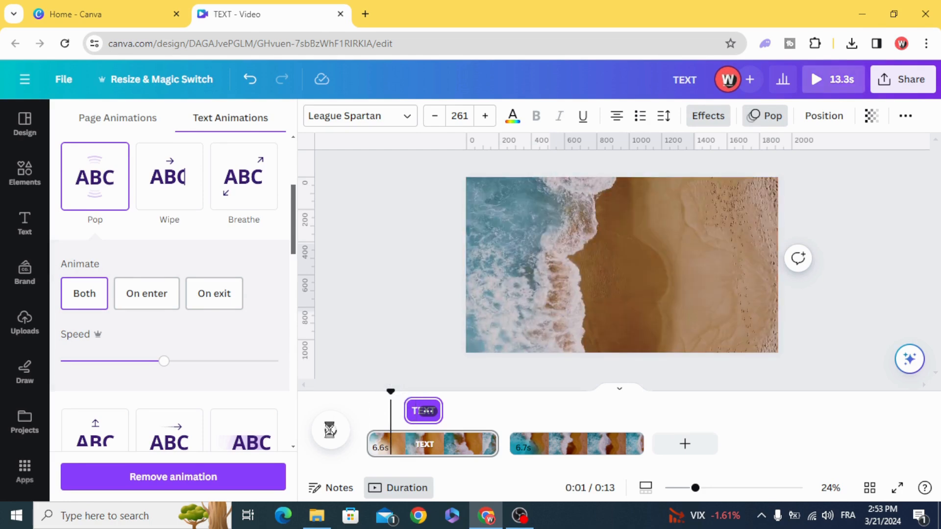
click(331, 430)
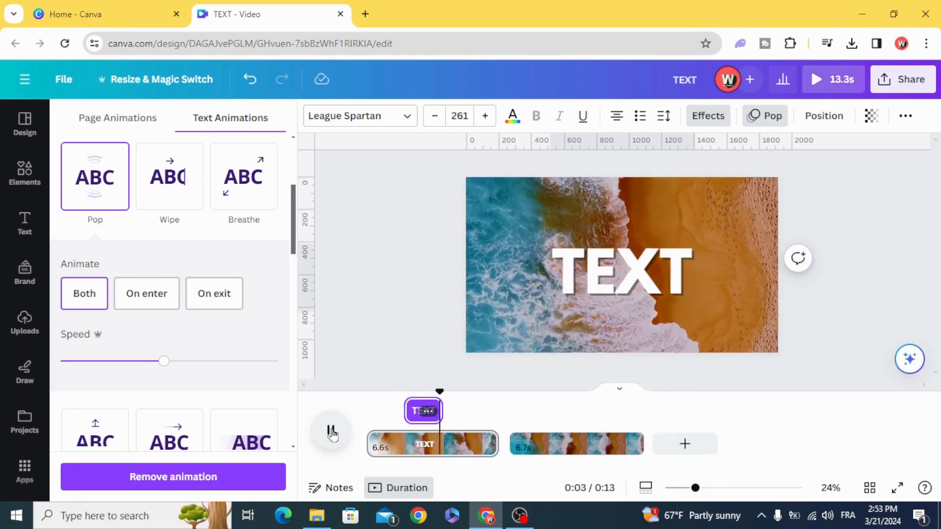
click(331, 432)
click(332, 432)
click(336, 431)
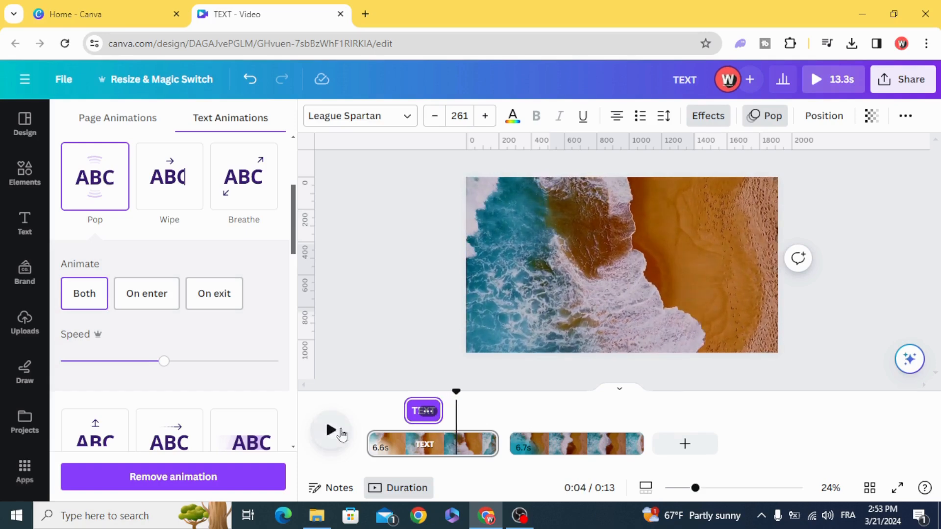
Search the element graphics for BEACH and add the palm tree, umbrella and deck chair graphic to the second page
click(564, 447)
click(25, 173)
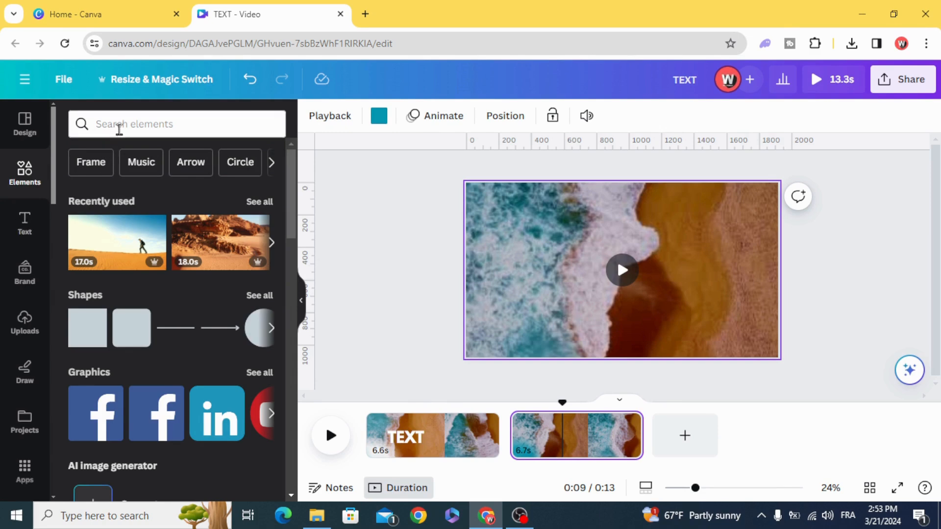
click(119, 126)
text(BEACH)
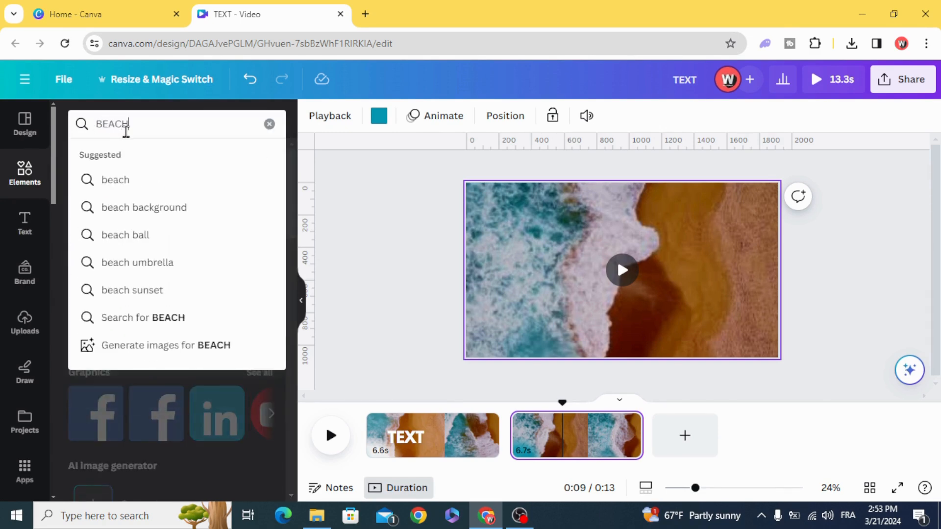
key(Return)
click(117, 162)
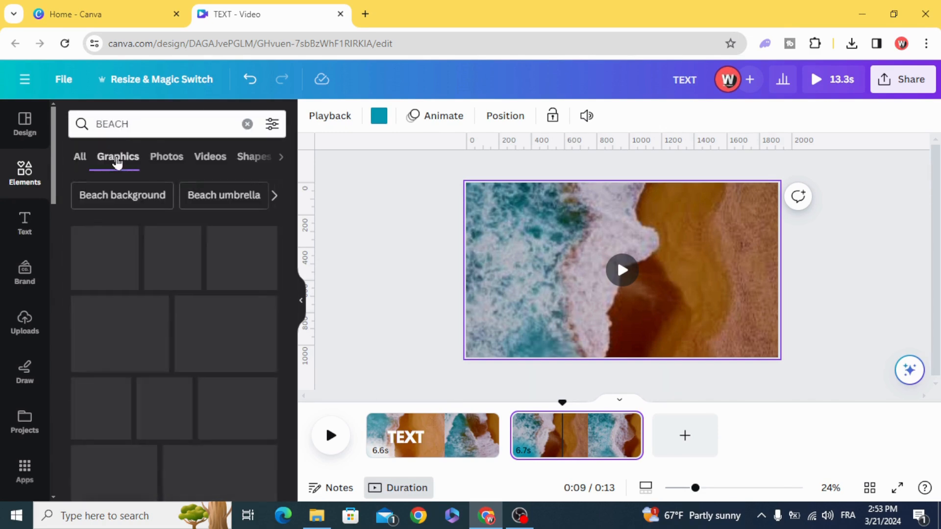
click(98, 259)
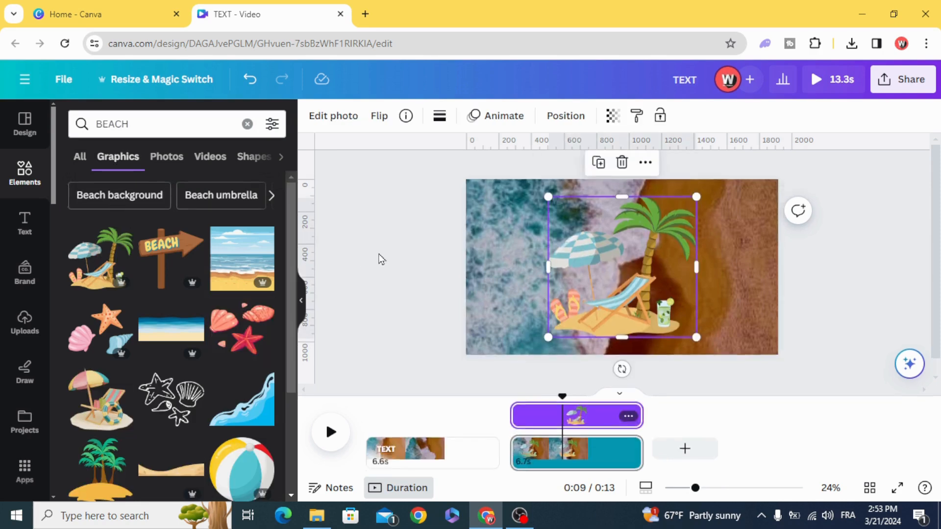
Shrink the beach graphic into the page's lower-right corner and trim its start so it shows only late in the second page
mouse_move(557, 202)
mouse_down()
mouse_move(600, 242)
mouse_move(522, 181)
mouse_move(527, 232)
mouse_move(564, 210)
mouse_up()
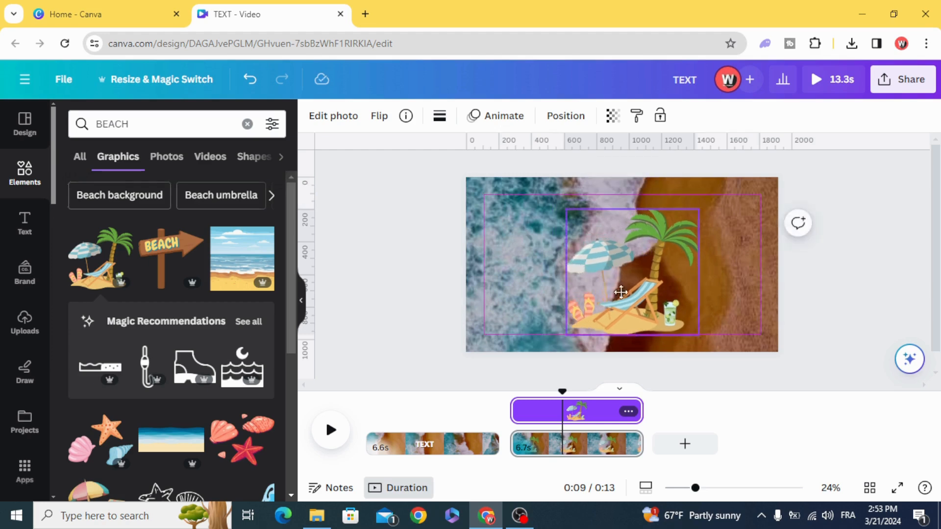
drag(620, 288, 691, 294)
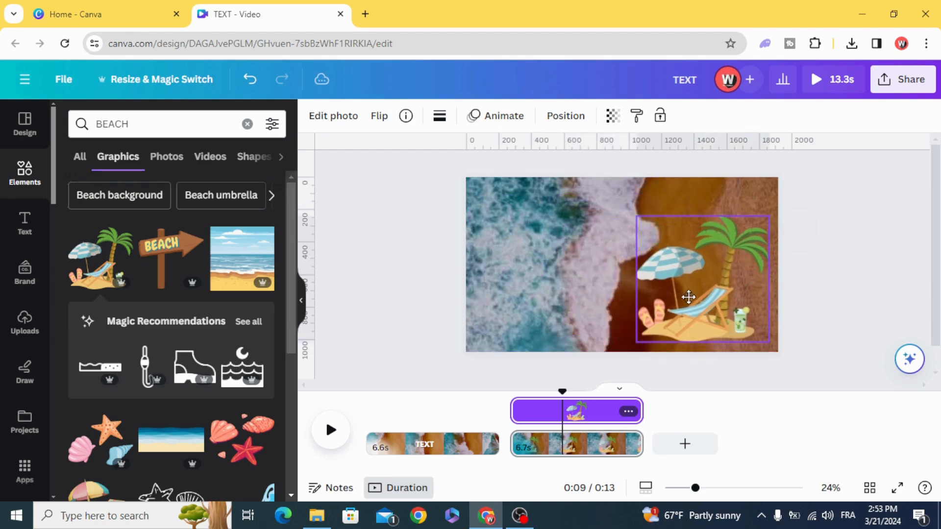
drag(637, 216, 658, 238)
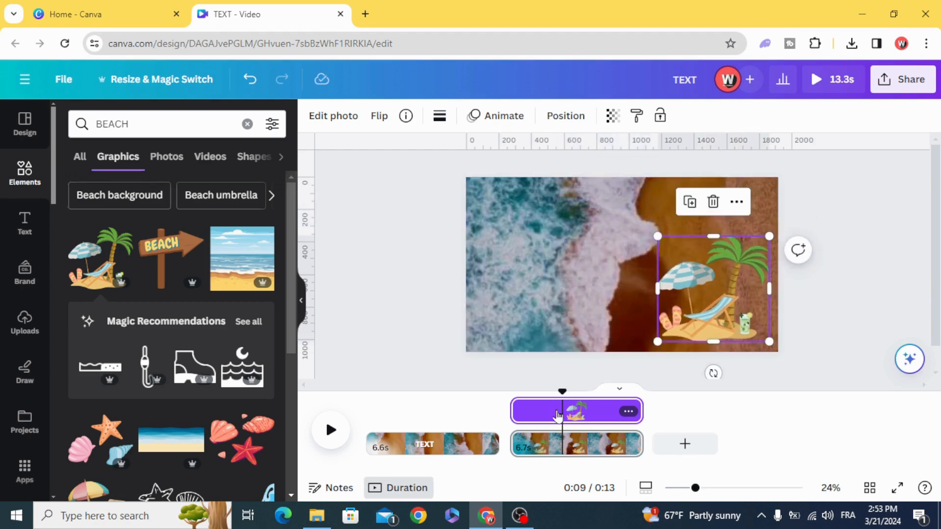
drag(515, 410, 595, 410)
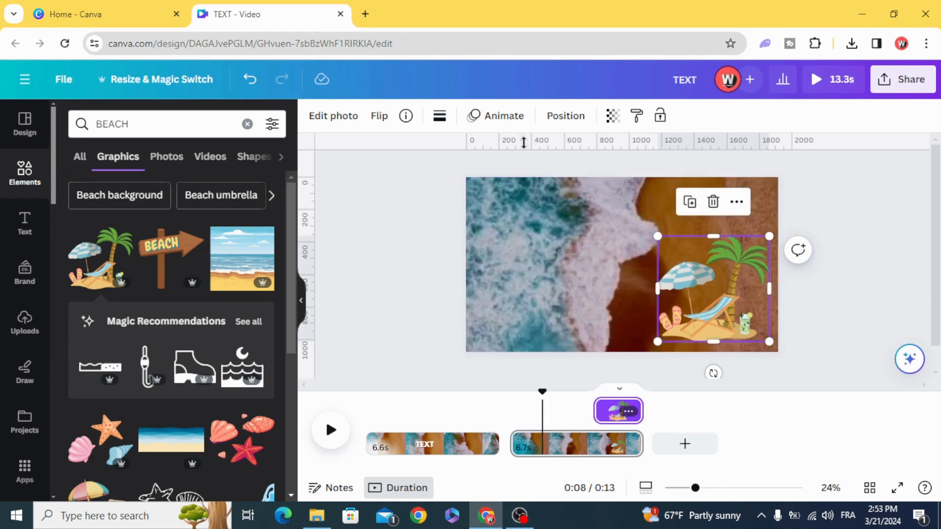
Apply the Pop photo animation to the beach graphic on enter, with the speed at its minimum
click(490, 117)
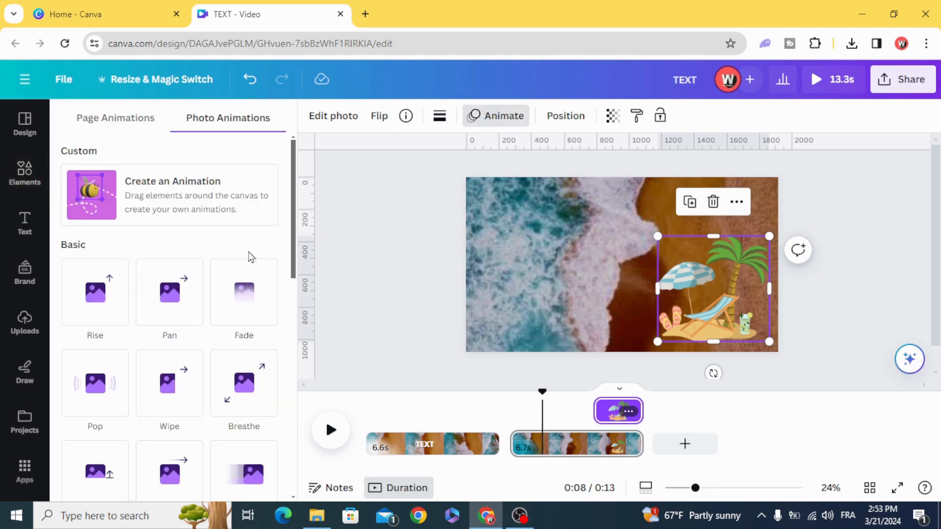
click(96, 387)
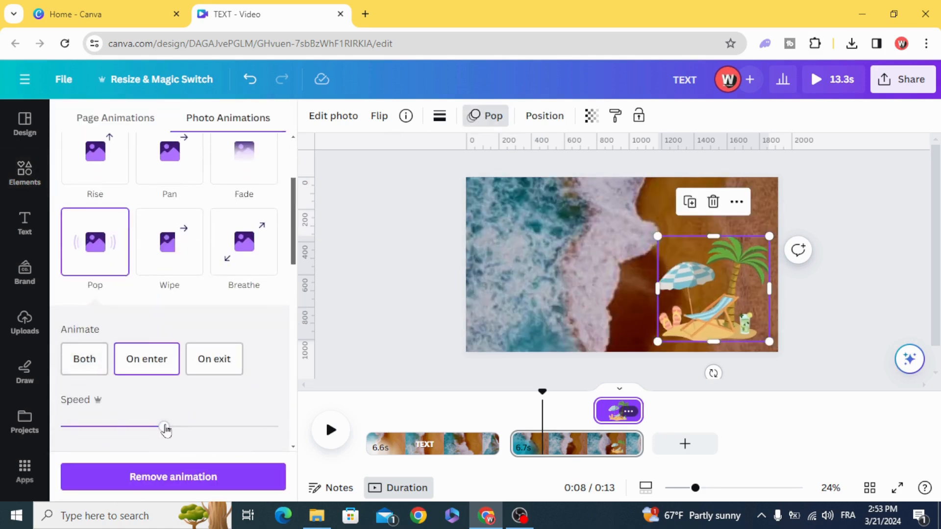
drag(165, 430, 47, 429)
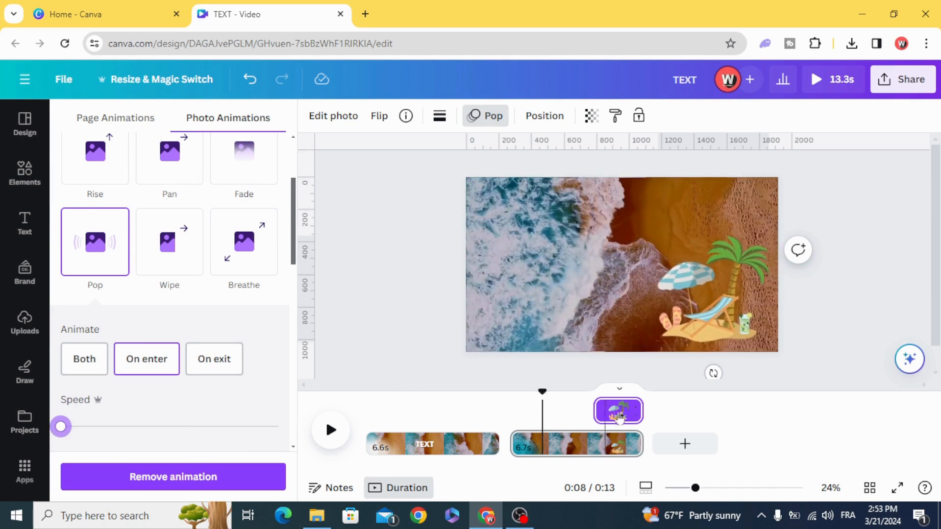
Move the beach graphic's timing earlier within the second page and play the page back to check it
drag(610, 415, 561, 407)
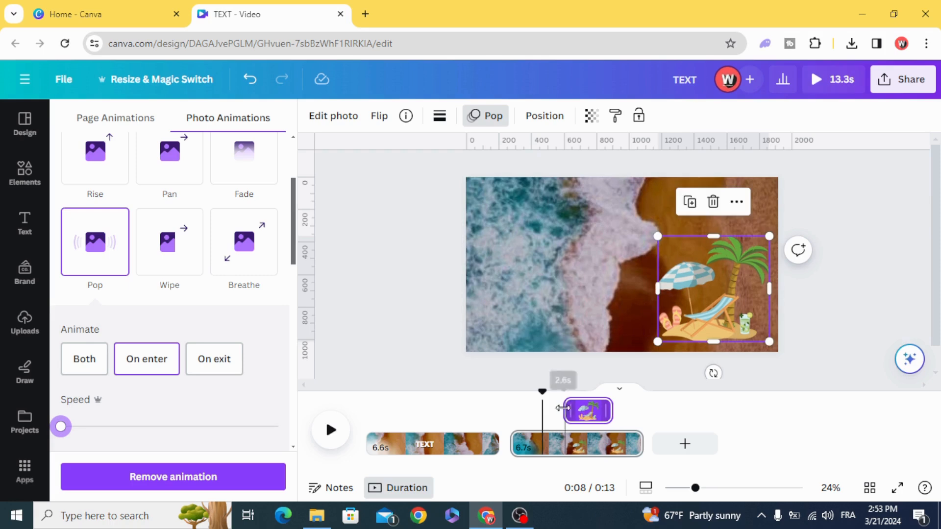
click(328, 430)
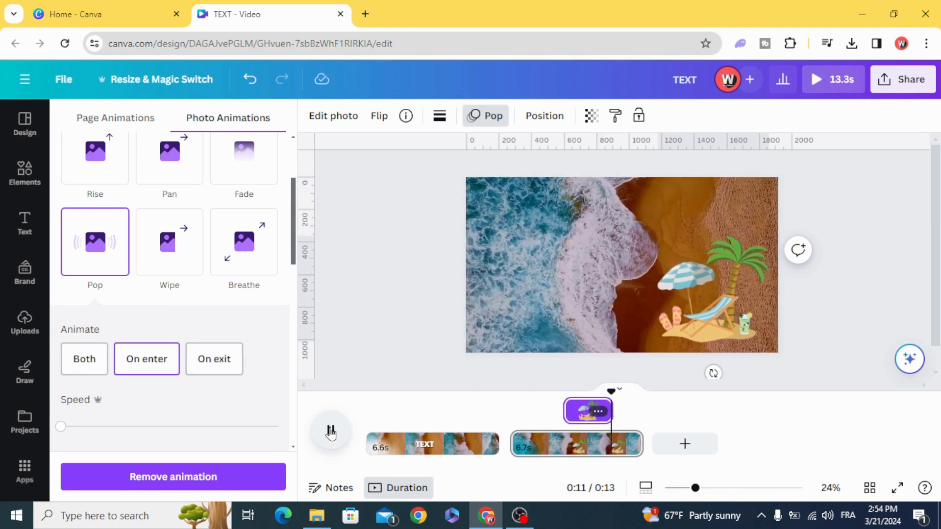
click(330, 431)
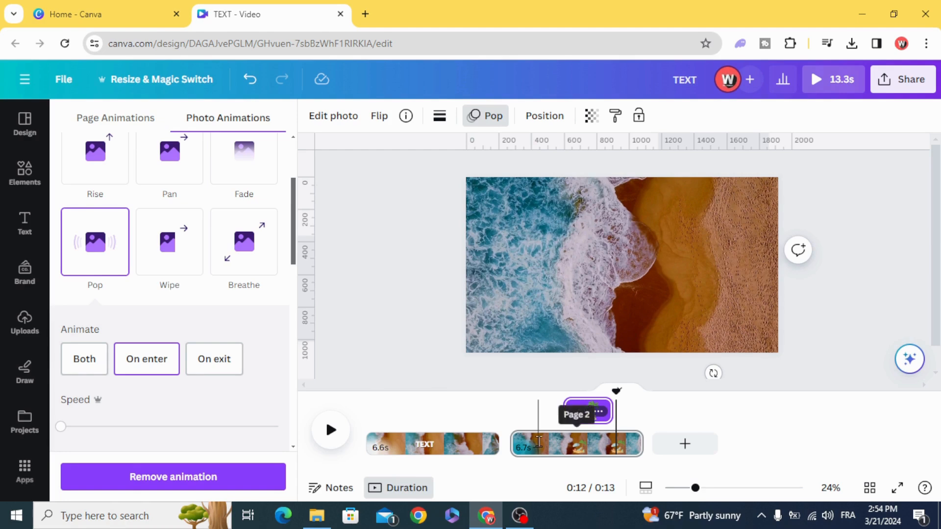
Add a transition between the first and second pages and select the first page's video
mouse_move(508, 455)
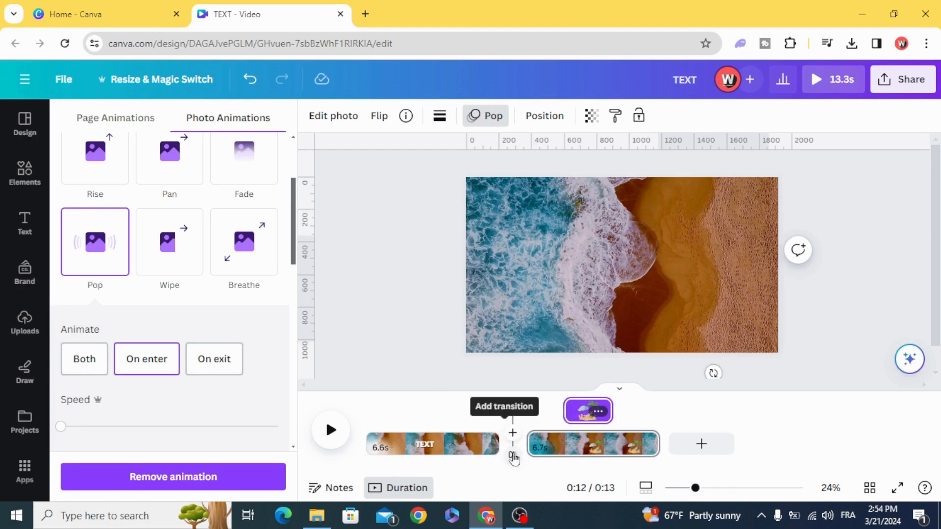
click(512, 456)
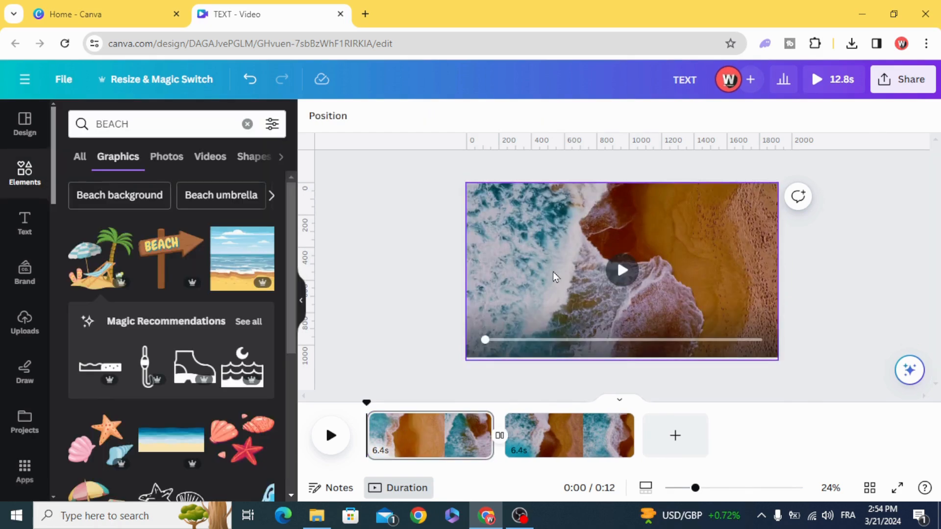
click(554, 276)
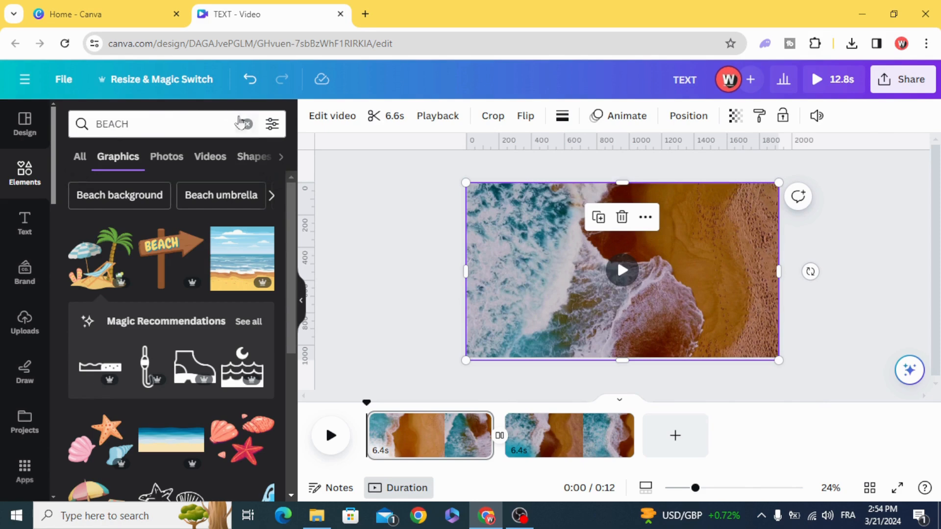
Search the elements for "overlay" videos and add the 19-second dark blue and gold light gradient to the first page
click(245, 124)
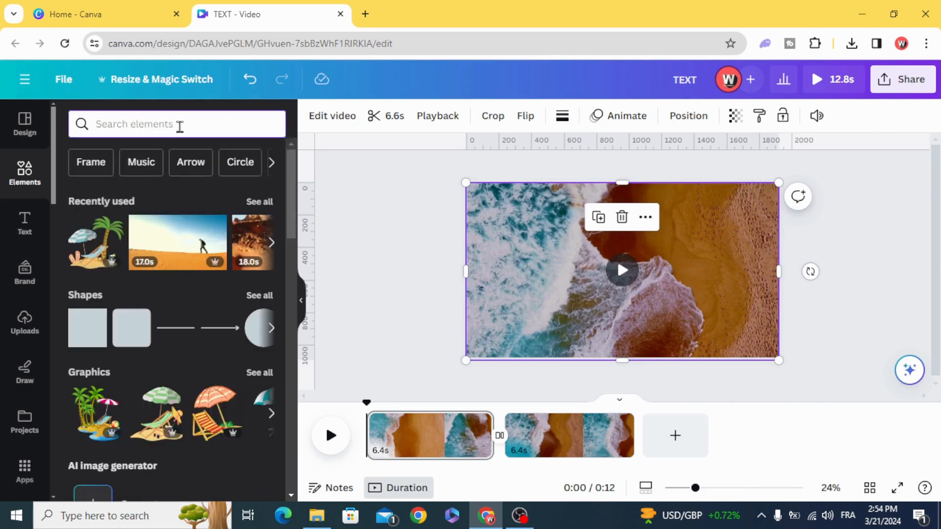
text(ove)
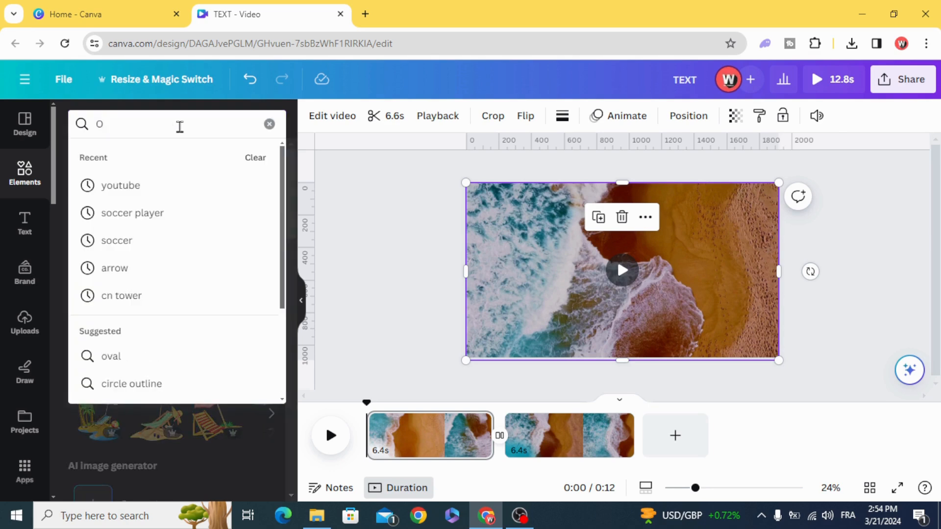
text(R)
click(141, 214)
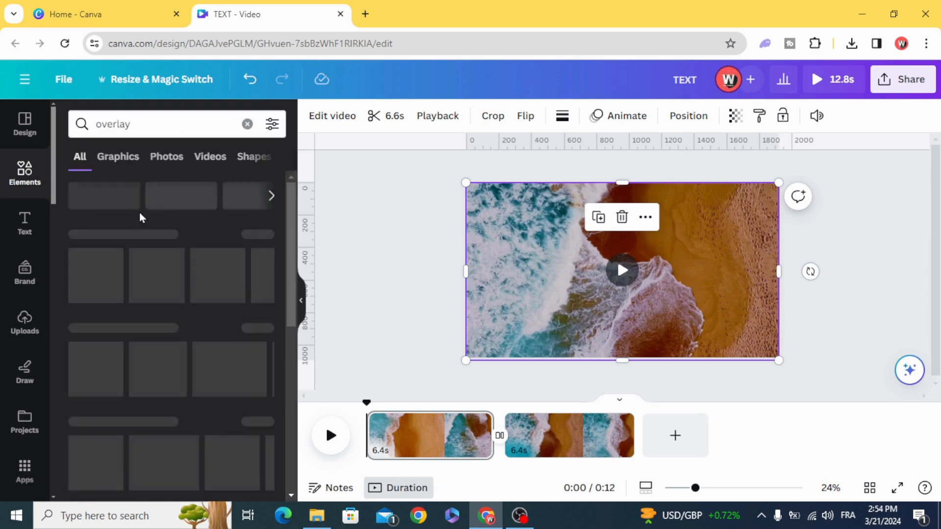
click(205, 158)
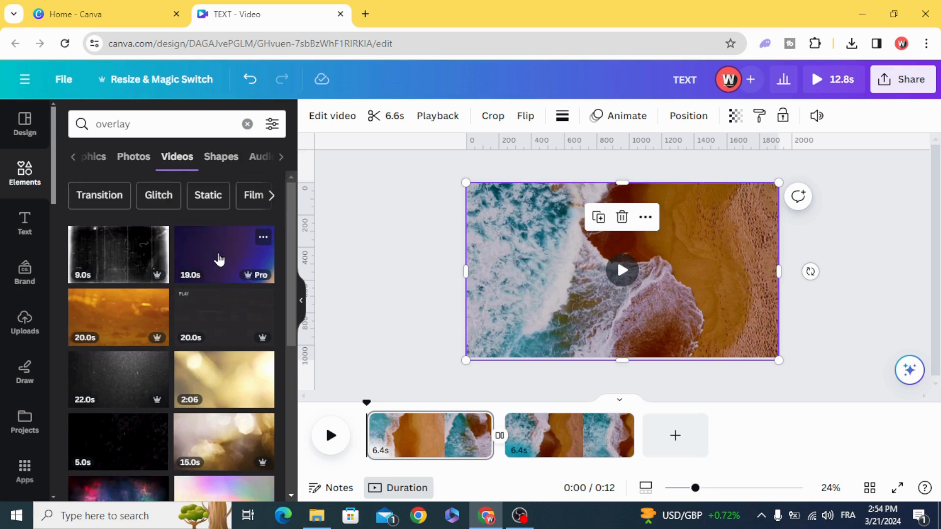
click(215, 259)
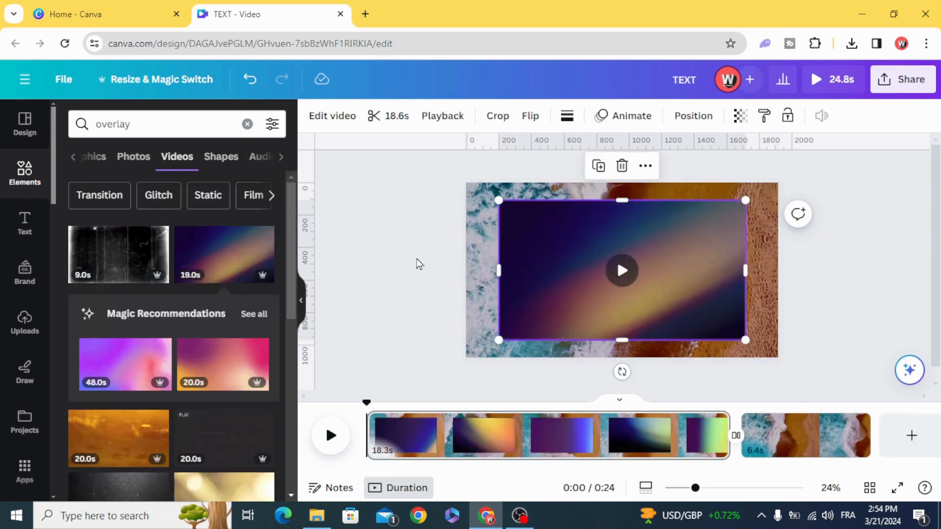
Enlarge the overlay video to cover the whole page and set its transparency to 50
drag(533, 261, 500, 244)
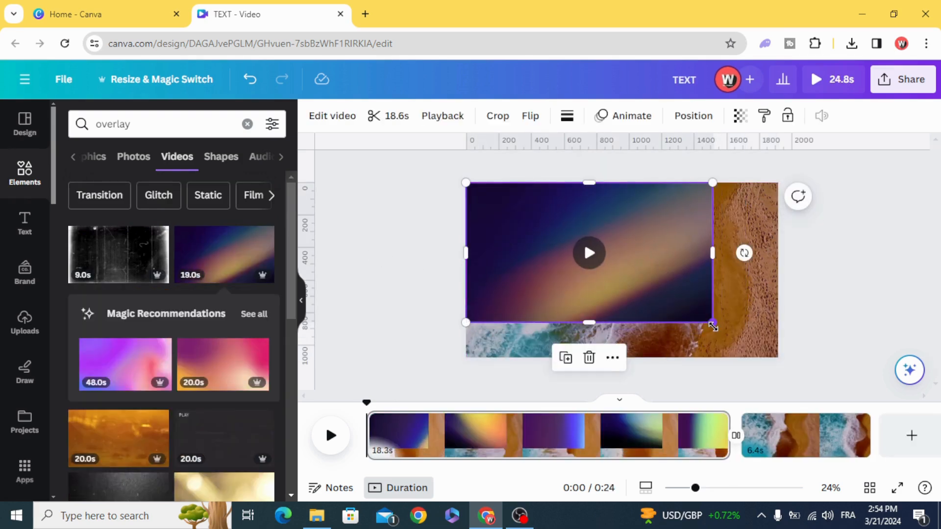
drag(713, 323, 779, 361)
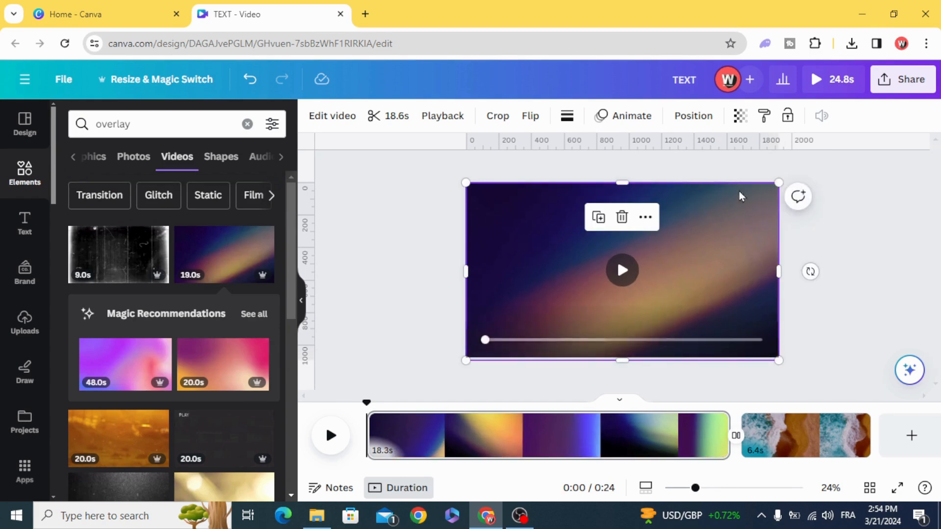
click(740, 118)
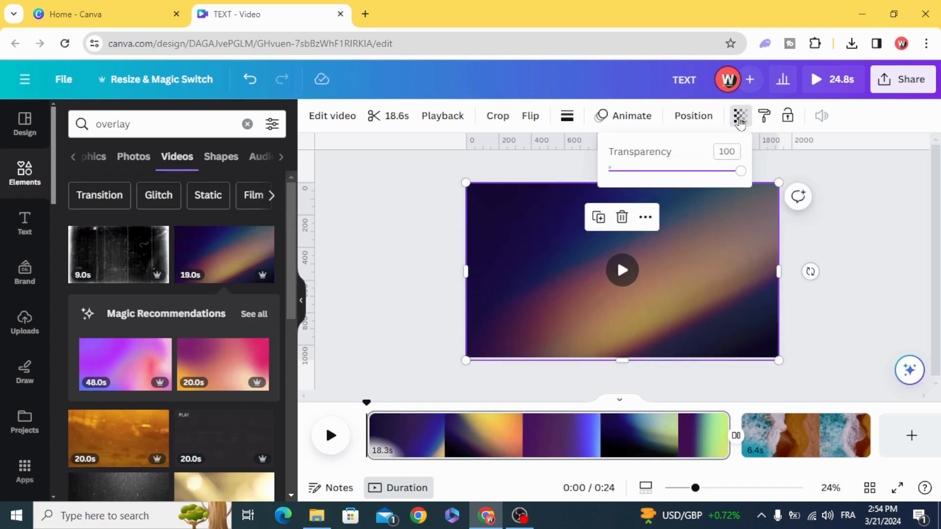
drag(744, 177, 677, 179)
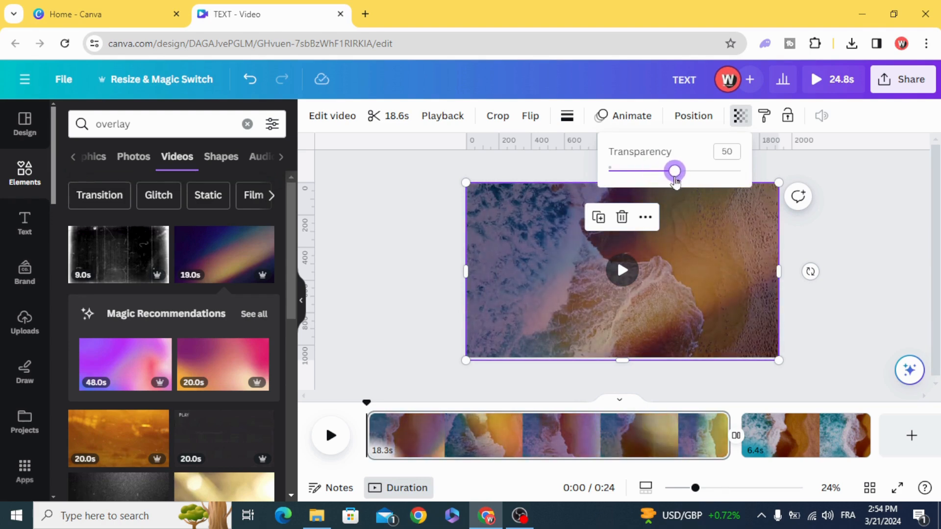
Play the first page back to check how the overlay blends with the beach video
click(333, 437)
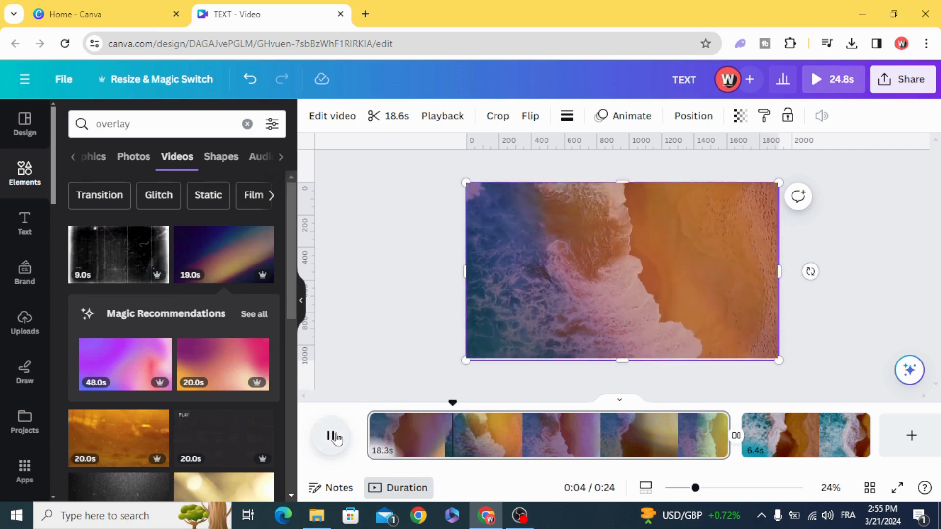
click(458, 434)
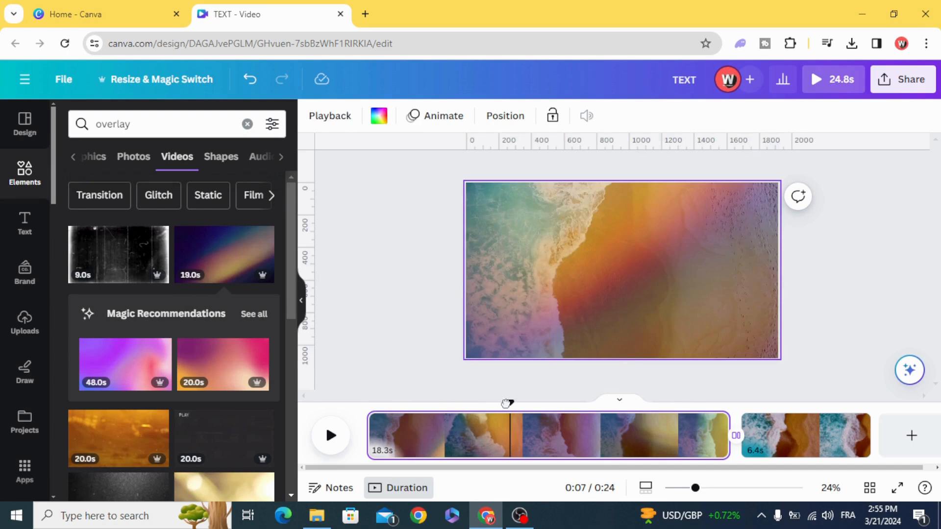
drag(506, 403, 367, 403)
drag(695, 488, 684, 488)
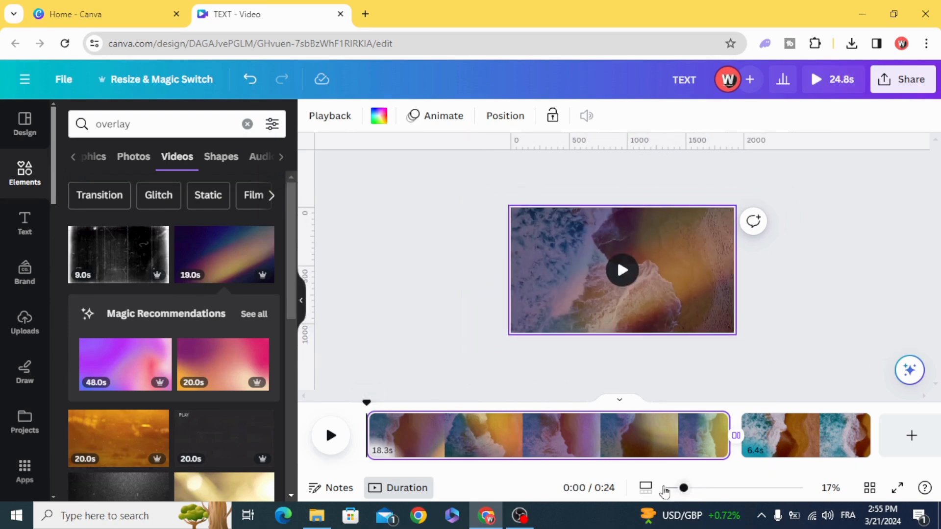
click(461, 434)
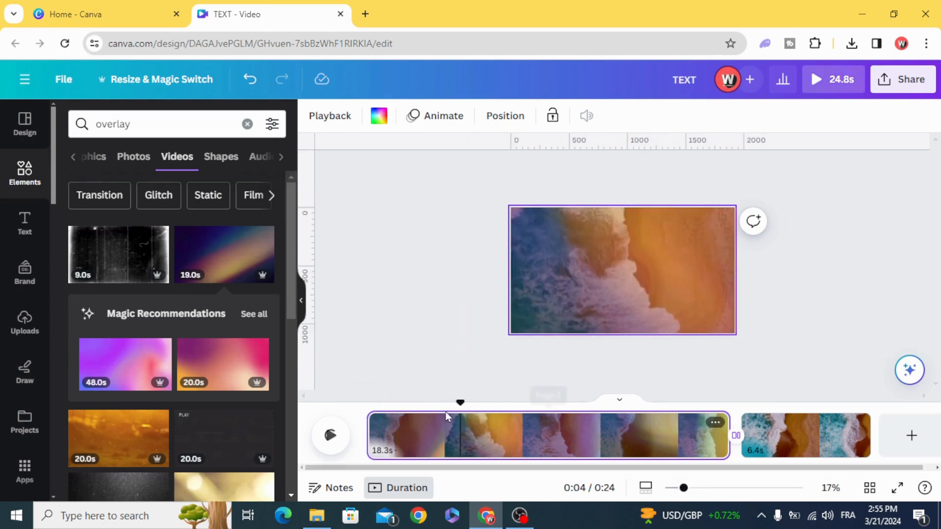
Add the uploaded audio track "Walking in the Sky" to the timeline beneath the first page
click(32, 319)
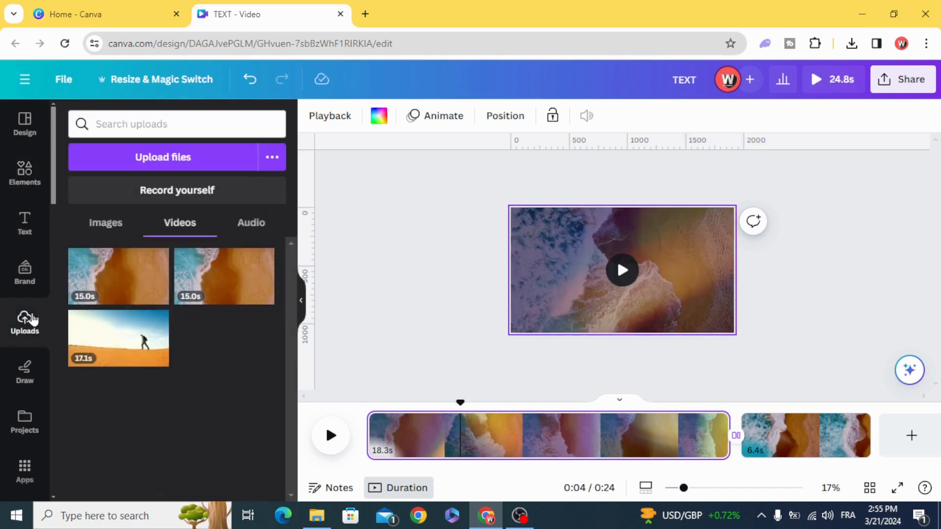
click(251, 229)
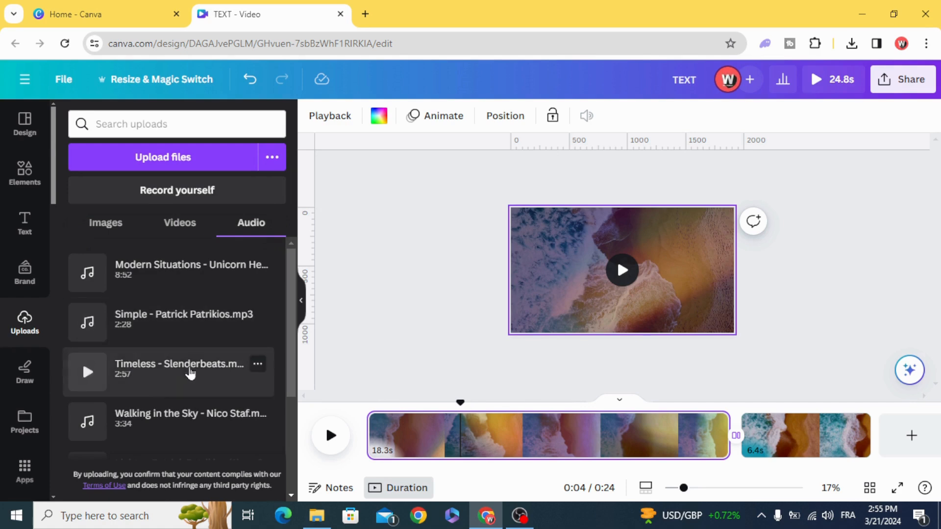
scroll(150, 359, down, 2)
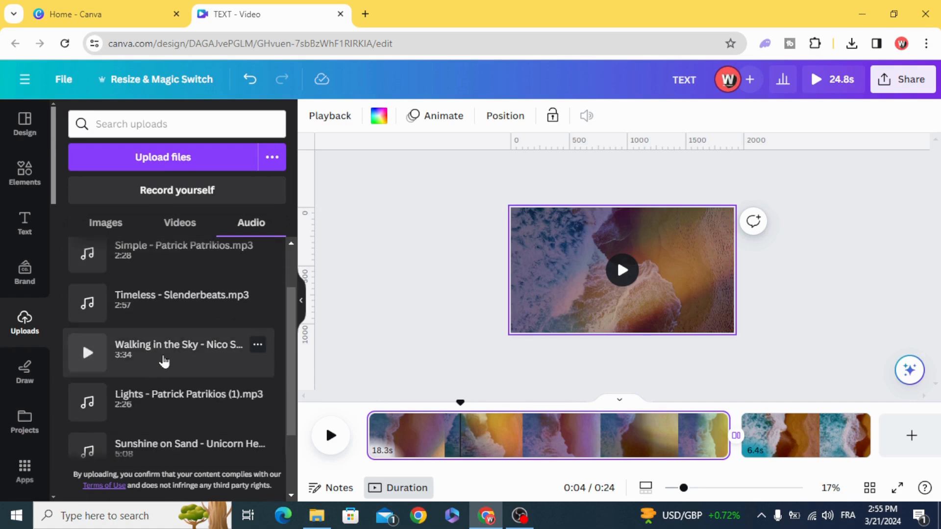
drag(164, 361, 435, 444)
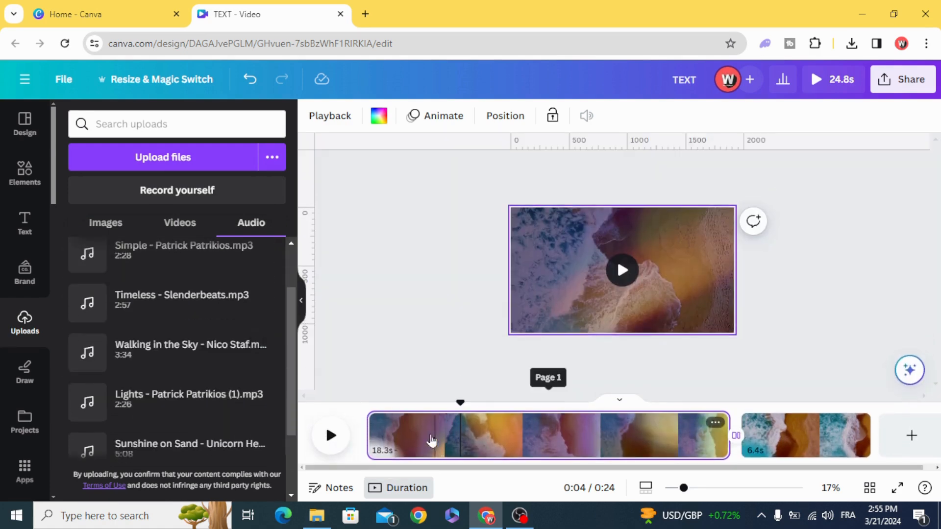
drag(143, 374, 522, 446)
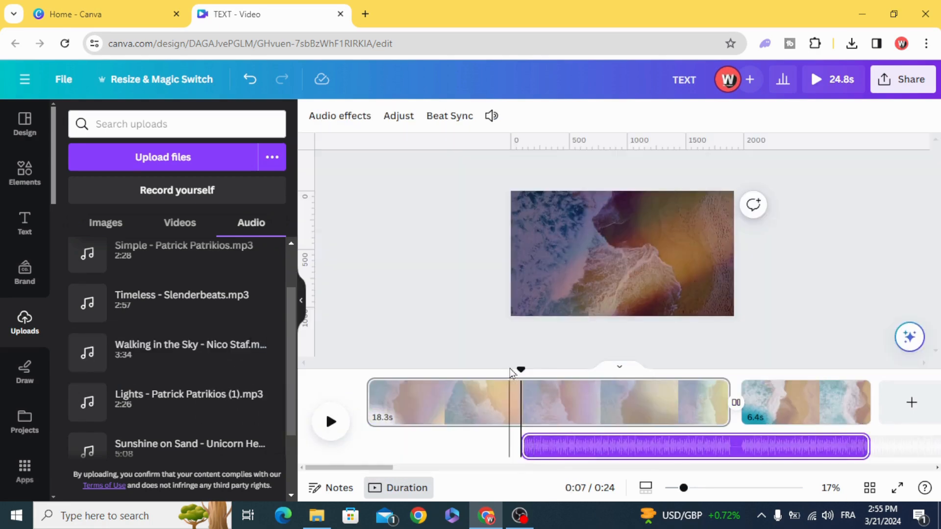
Move the music track to the start of the video and trim its end to match the first page at 18.3 s
drag(518, 371, 366, 383)
drag(565, 456, 401, 456)
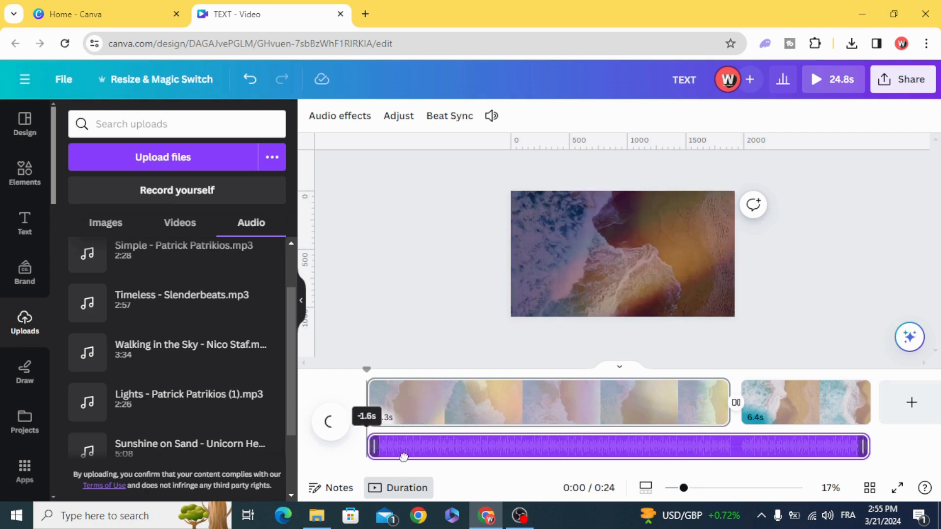
drag(868, 445, 714, 458)
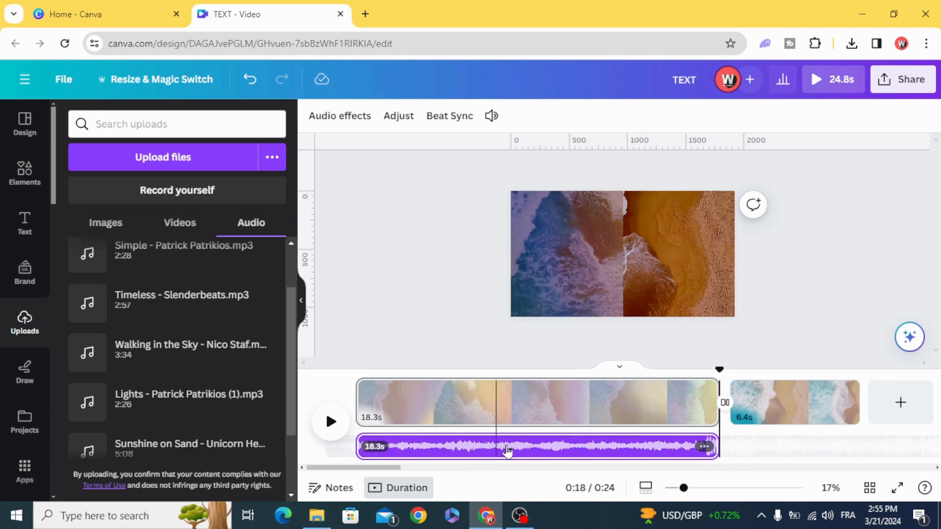
Set the music track's volume to 81 and adjust its audio effects
right_click(703, 448)
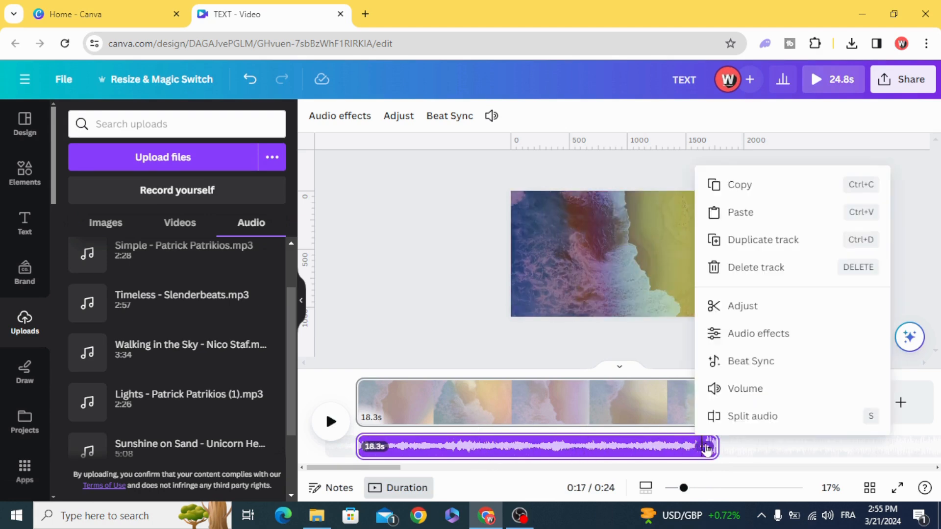
click(743, 391)
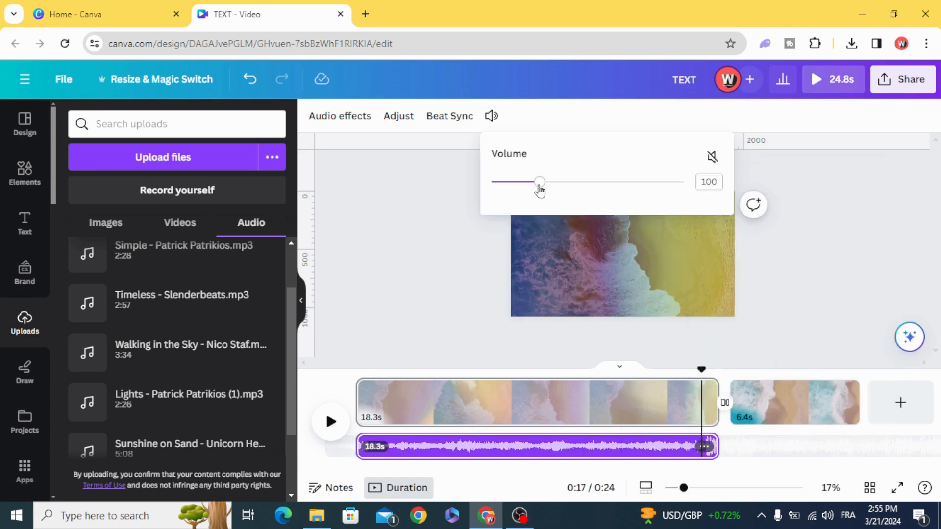
mouse_move(539, 186)
mouse_down()
mouse_move(510, 185)
mouse_move(532, 184)
mouse_up()
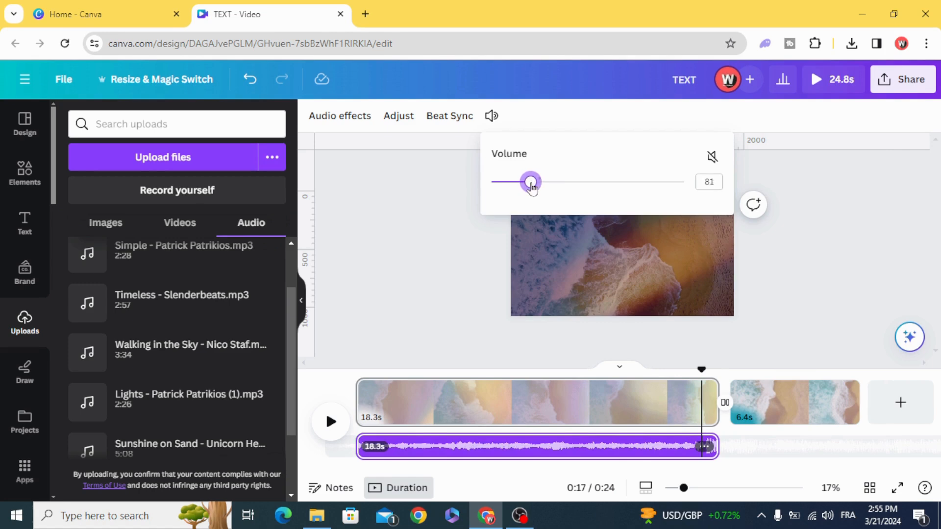
right_click(704, 447)
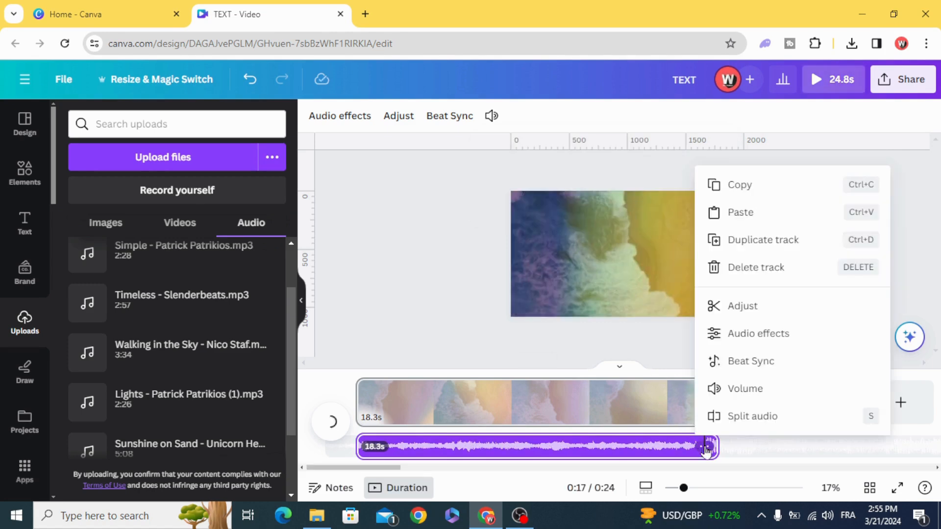
click(749, 335)
drag(61, 173, 286, 171)
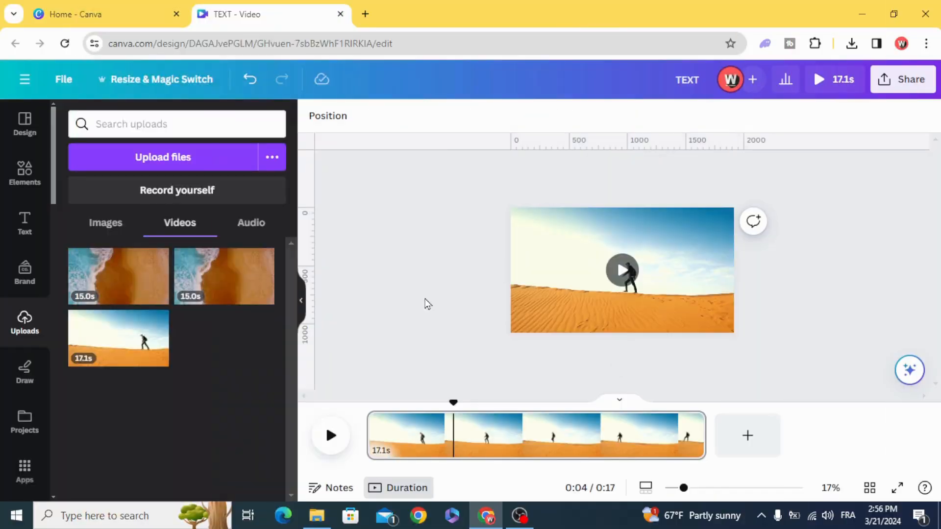
Try to extract the audio from the desert walking video on the page
click(553, 260)
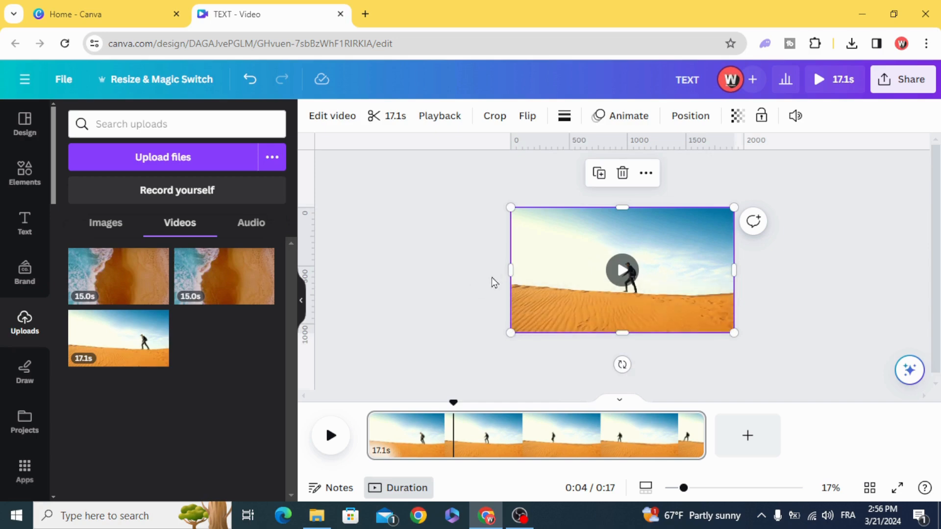
right_click(550, 265)
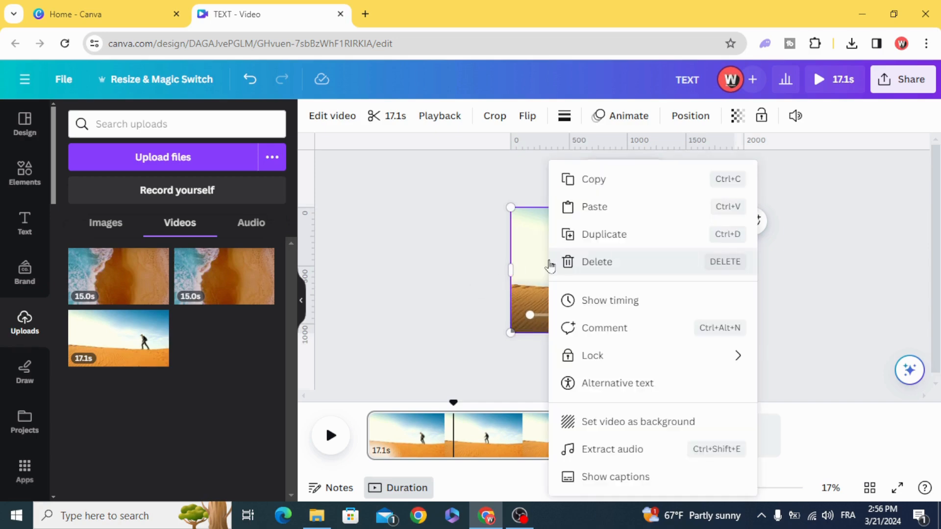
click(470, 295)
right_click(522, 277)
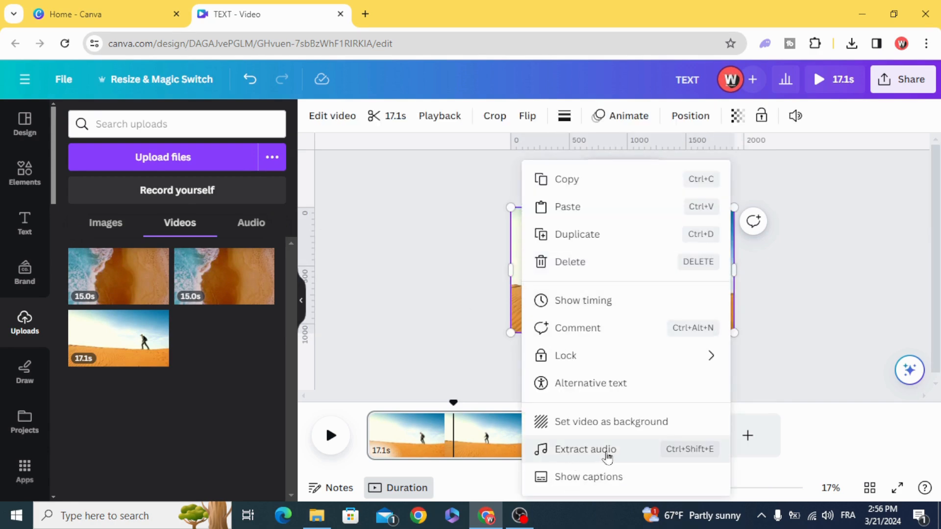
click(551, 451)
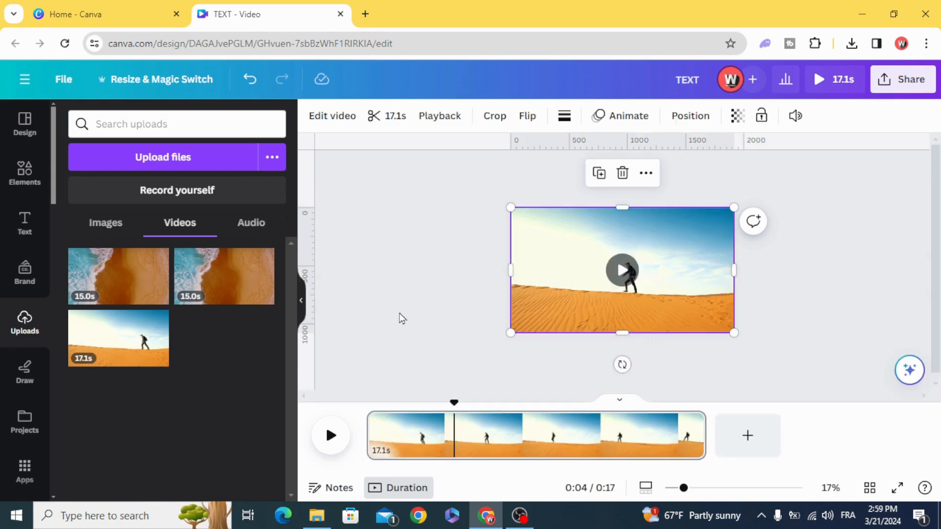
click(414, 313)
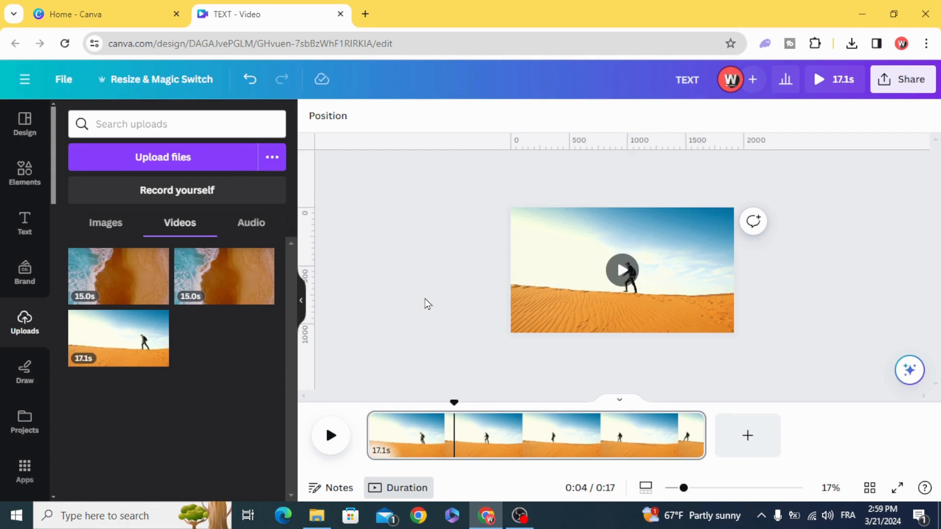
Set the desert video's volume to 0
click(566, 247)
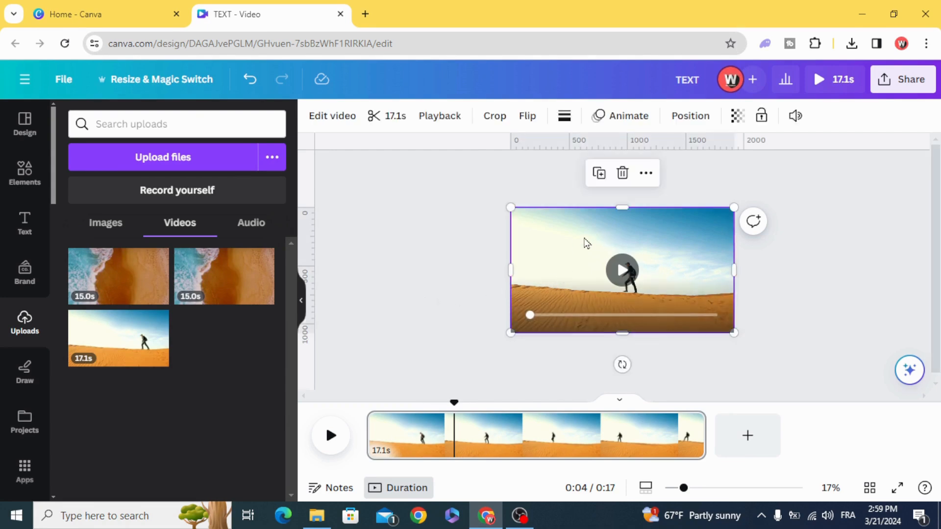
click(796, 115)
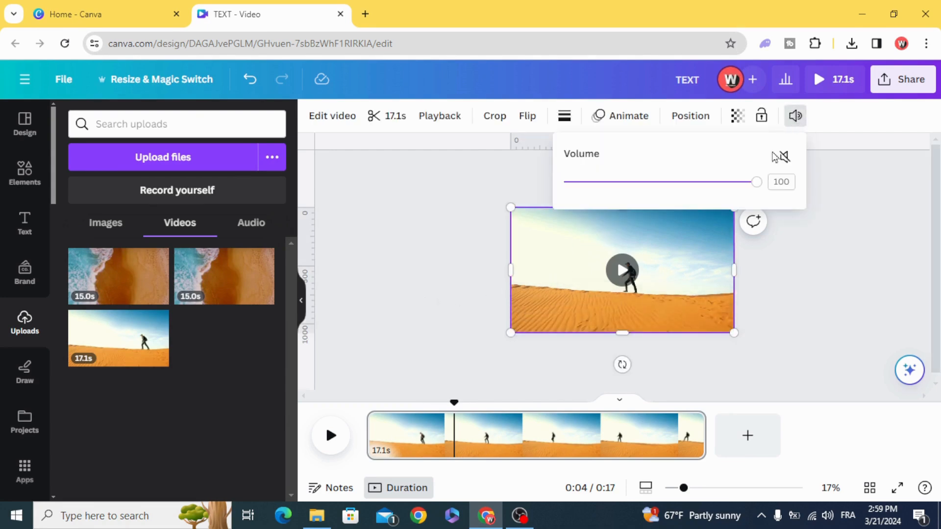
drag(757, 183, 566, 198)
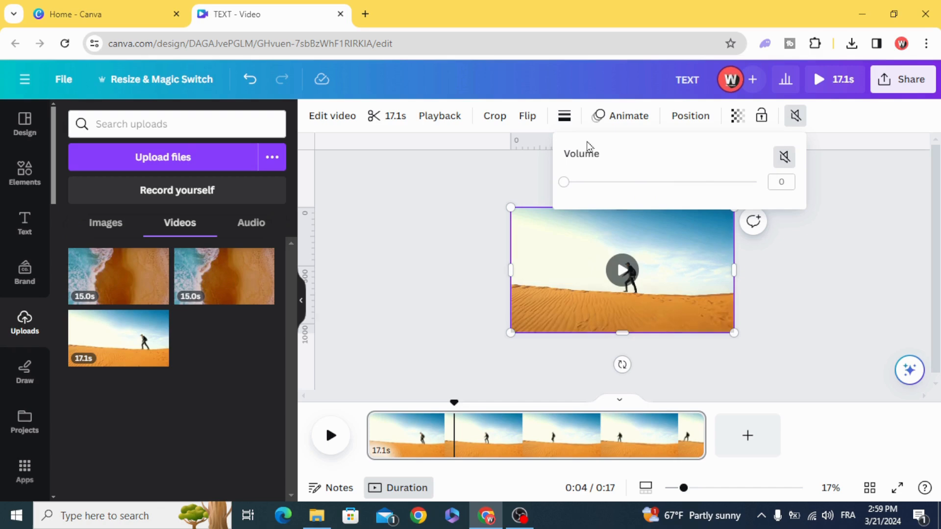
click(450, 266)
Crop the desert video from its right edge so that it fills only the left half of the page
click(582, 271)
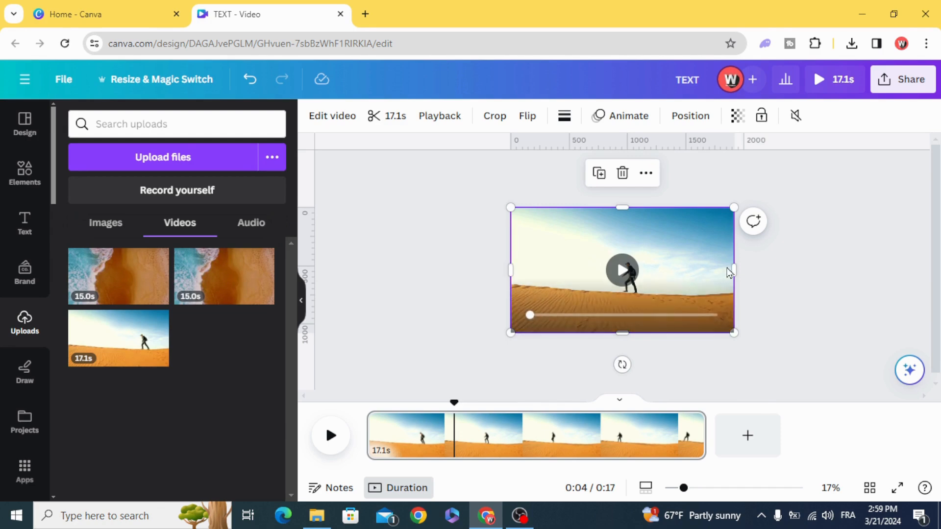
drag(734, 277, 621, 277)
click(323, 294)
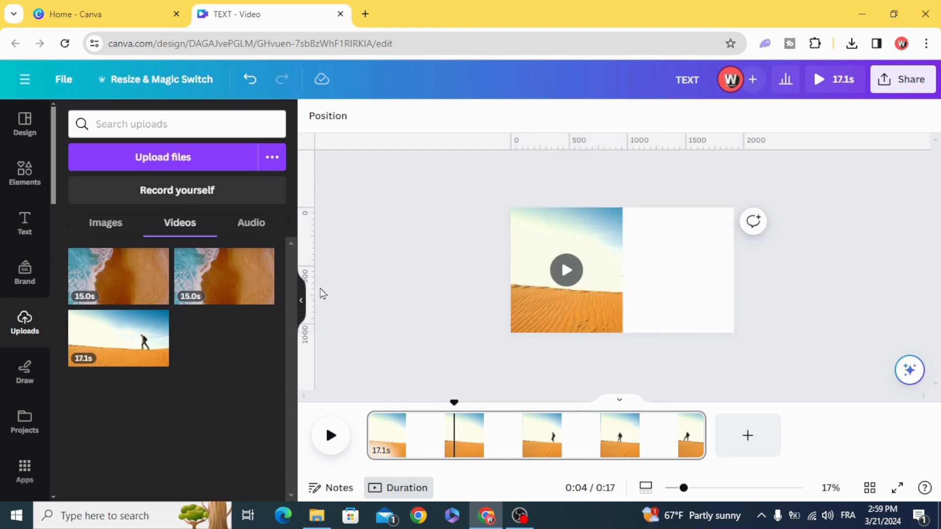
Add the uploaded beach video, enlarge it to cover the page, and crop it from its left edge to the page's right half
click(111, 289)
drag(566, 254, 588, 243)
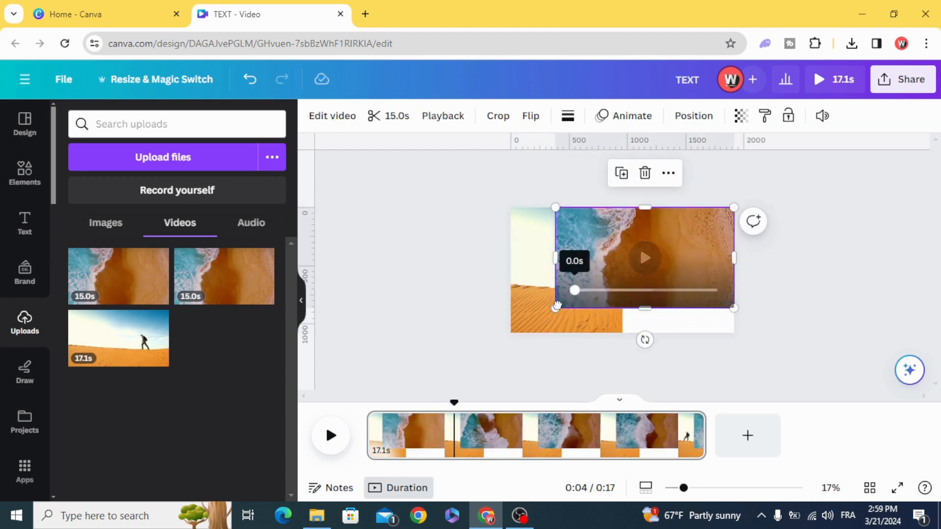
drag(557, 308, 510, 333)
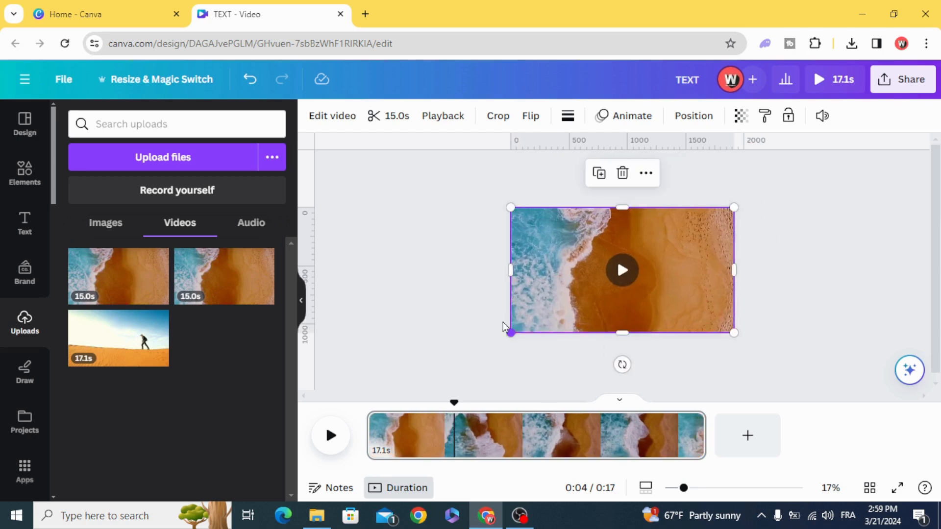
drag(506, 274, 619, 278)
Preview the split-screen desert and beach videos from the start of the timeline
drag(455, 403, 344, 420)
click(334, 440)
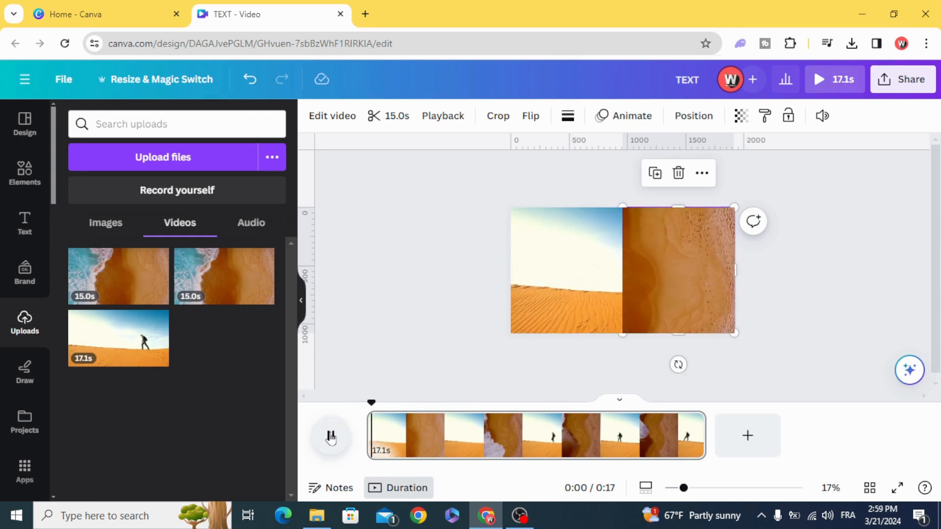
click(491, 436)
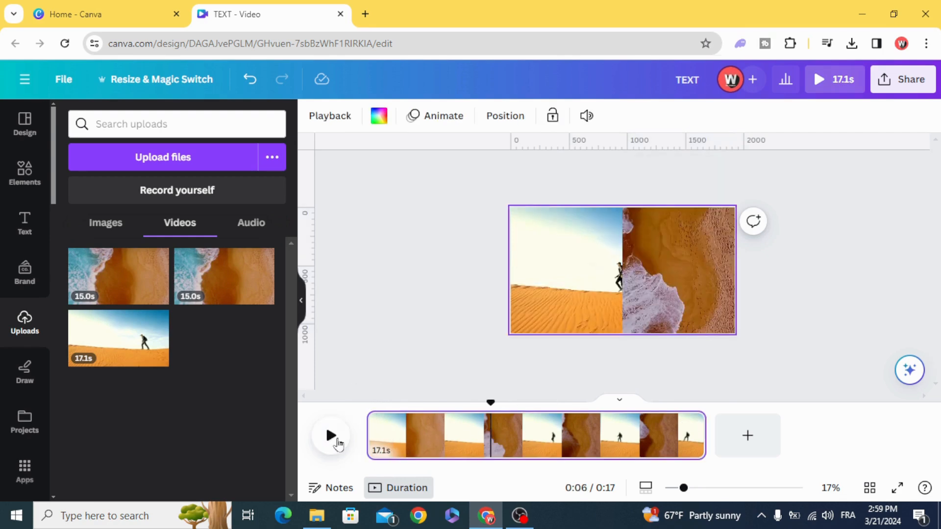
click(337, 443)
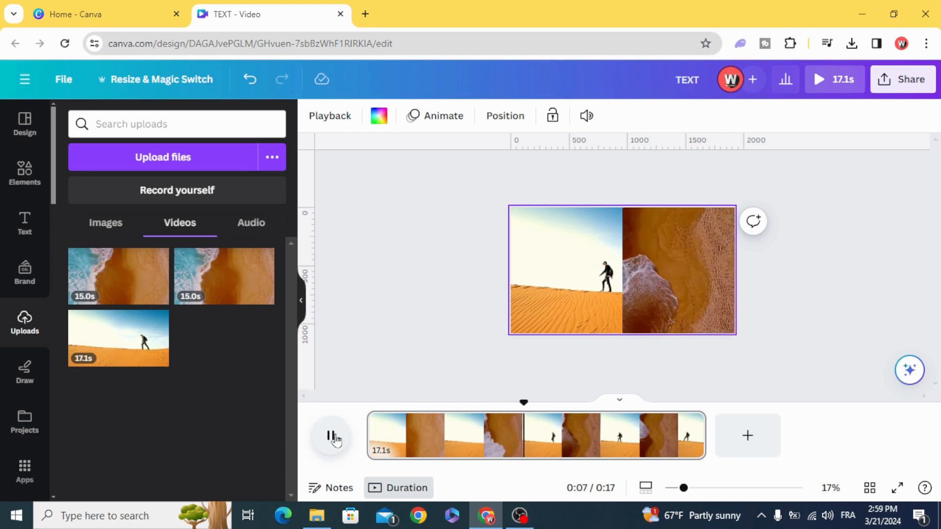
click(333, 438)
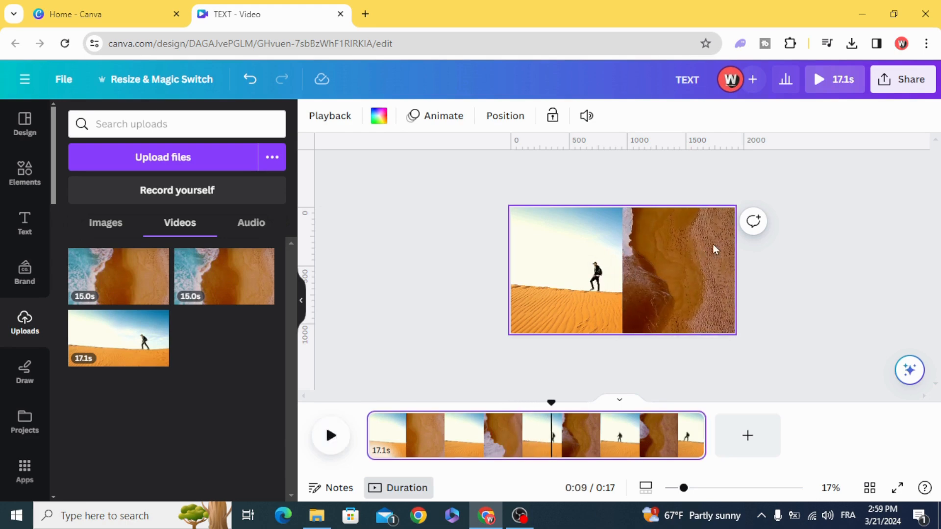
Delete the beach and desert videos from the page
click(661, 295)
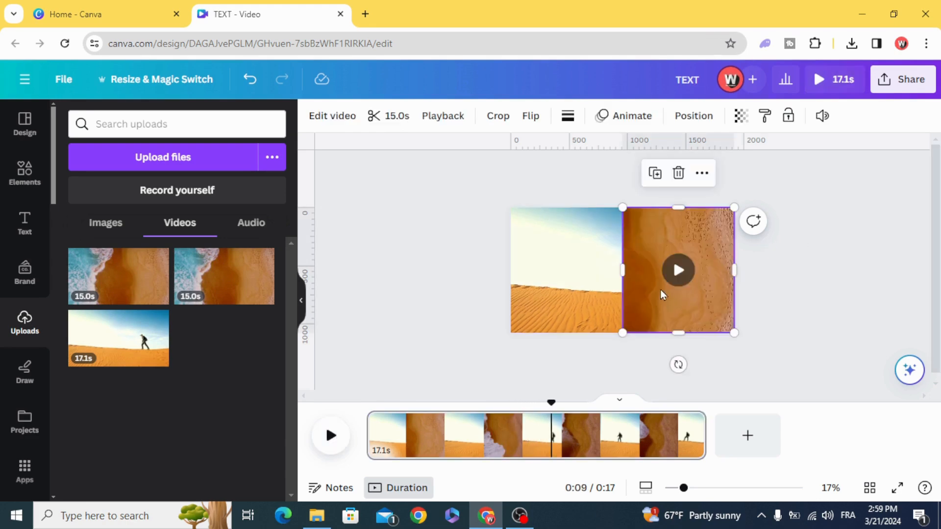
click(678, 174)
click(591, 267)
click(567, 173)
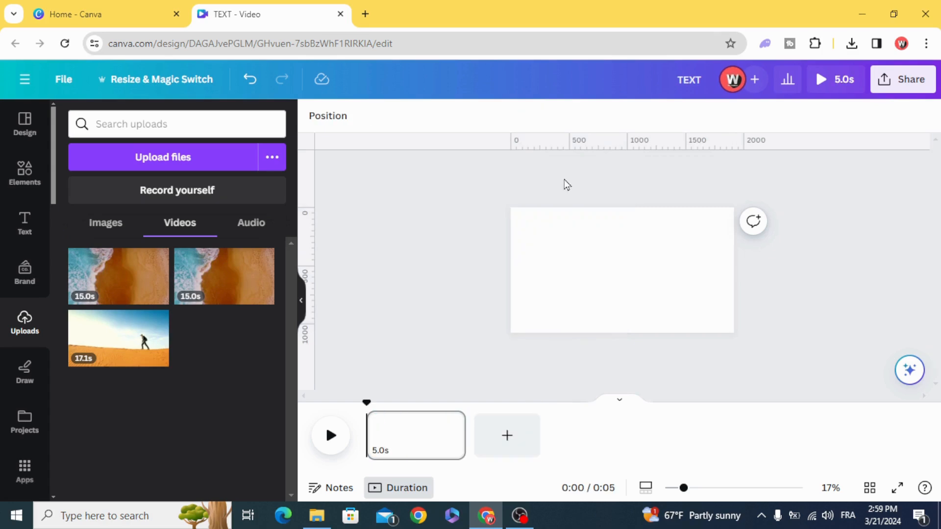
Insert a circle frame from the basic shape frames, enlarge it and centre it on the page
click(22, 176)
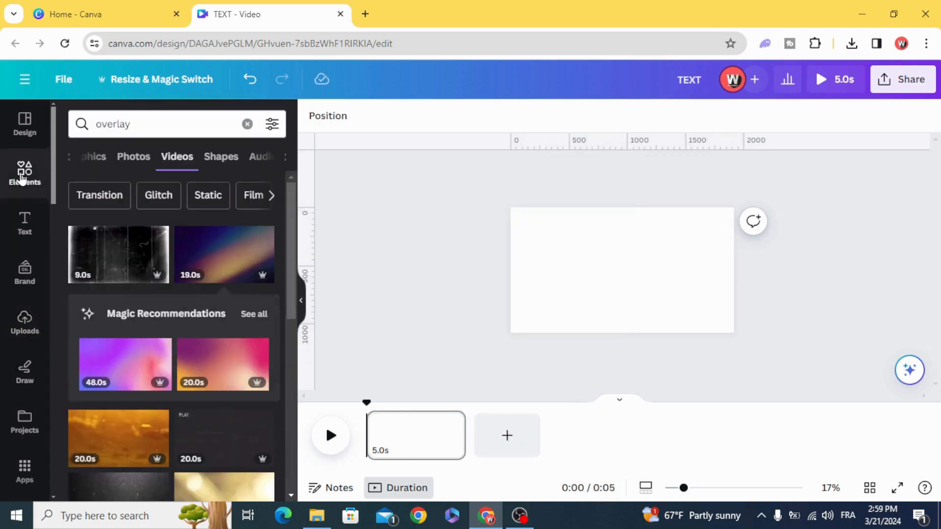
click(244, 124)
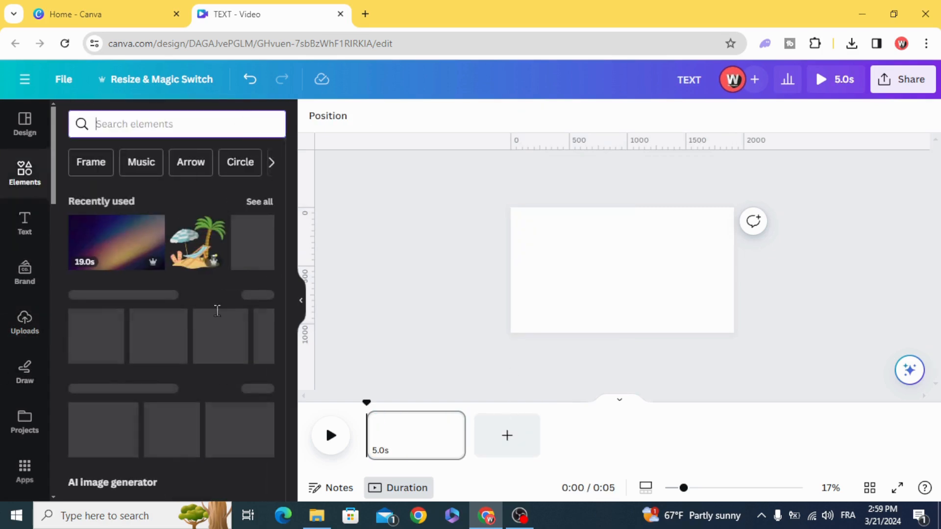
scroll(147, 387, down, 10)
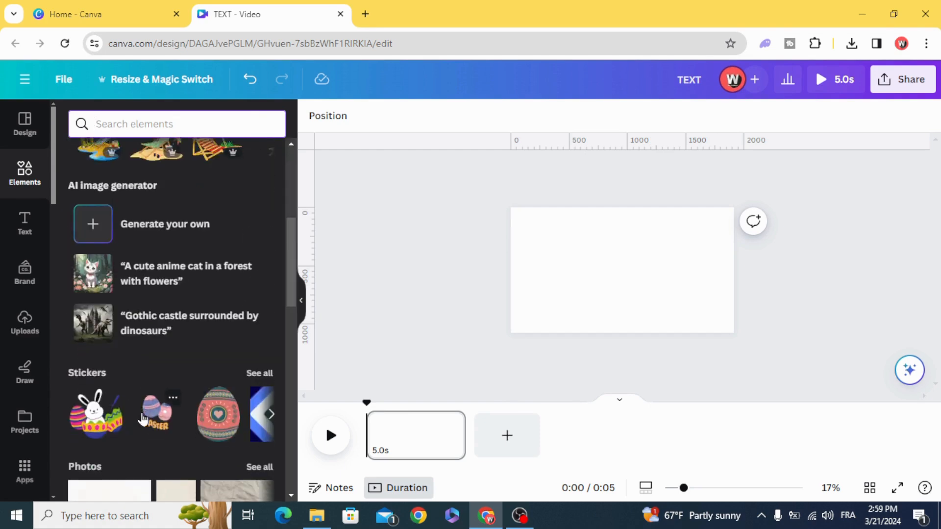
scroll(143, 415, down, 4)
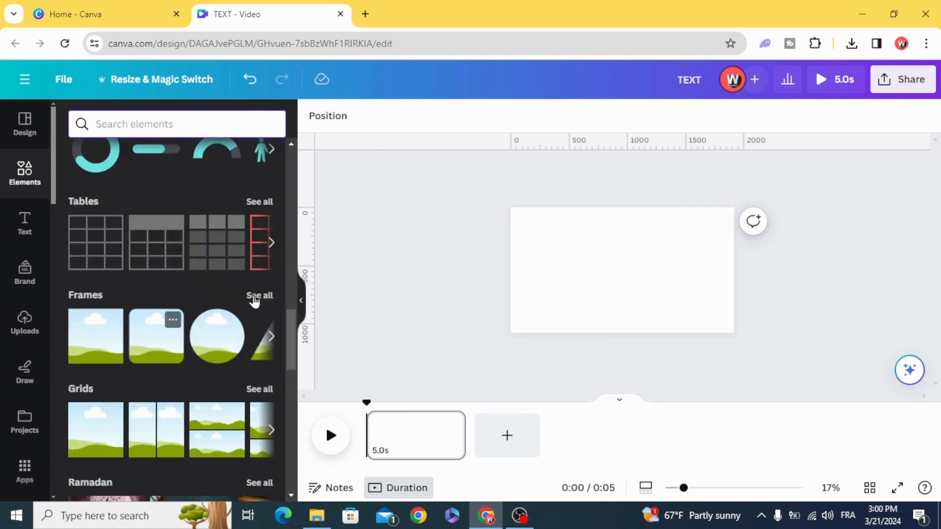
click(254, 298)
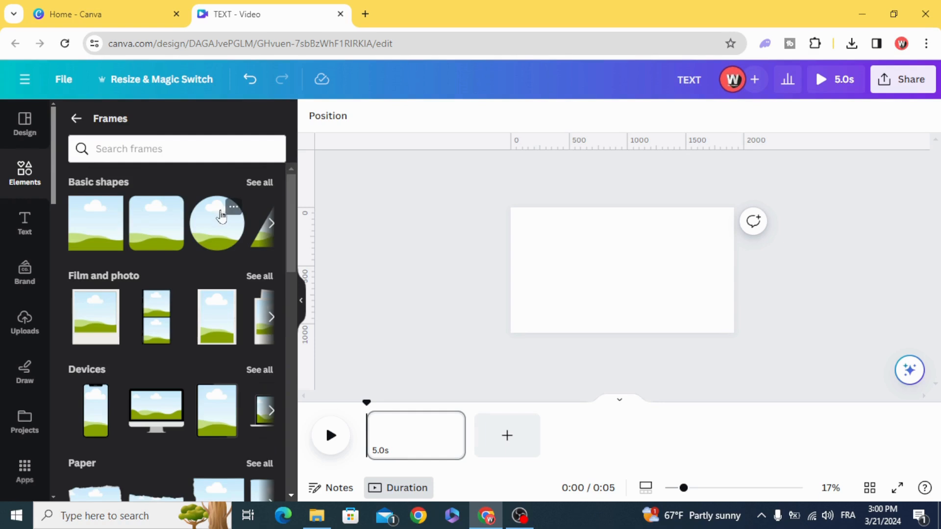
click(209, 227)
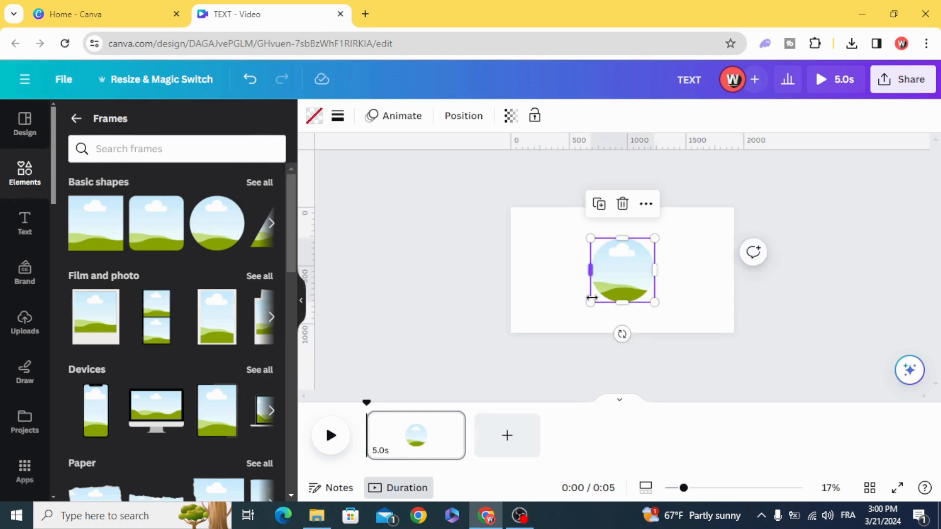
drag(592, 298, 620, 290)
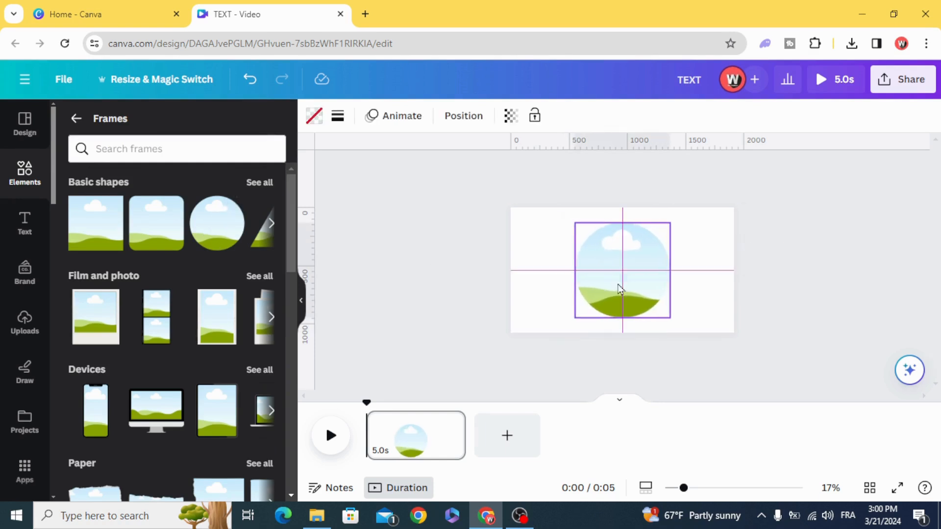
click(458, 276)
Fill the circle frame with the first uploaded beach video and preview it inside the frame
click(23, 325)
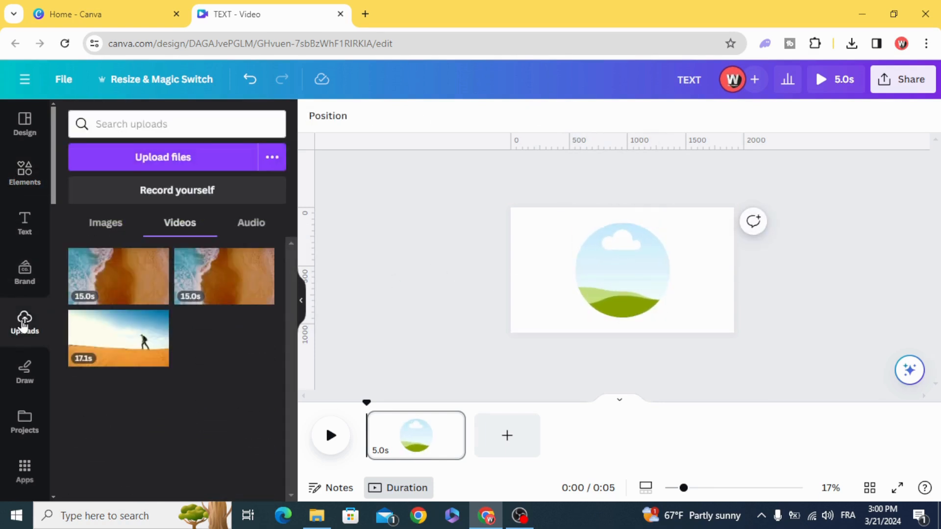
drag(123, 284, 617, 277)
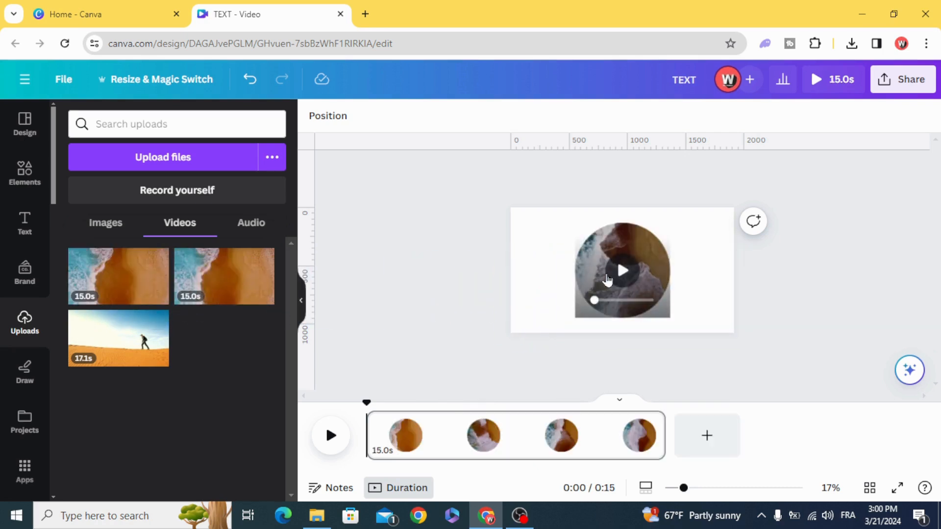
click(622, 279)
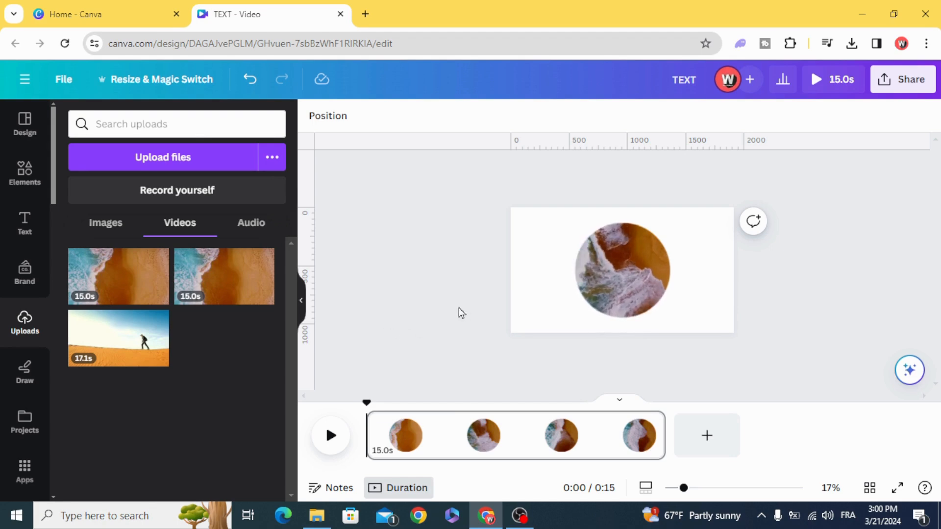
mouse_move(649, 262)
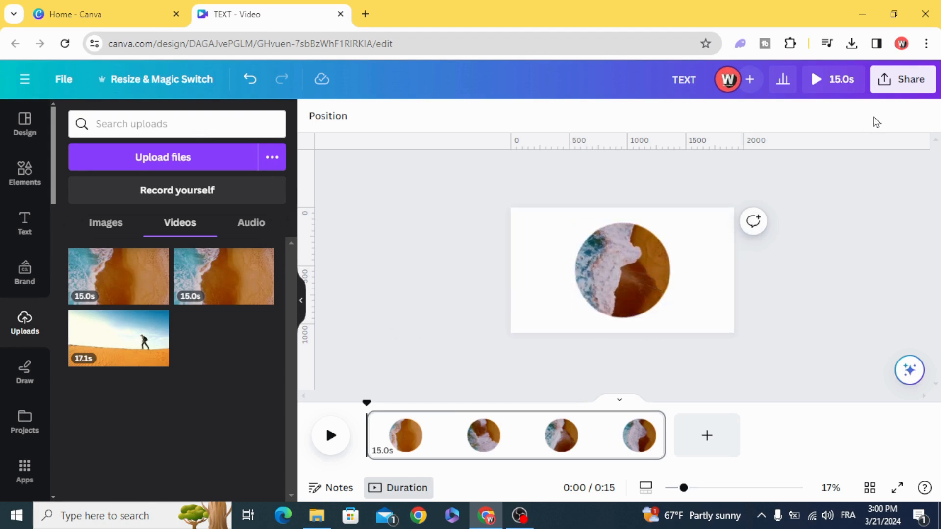
Download the design as an MP4 video at 1080p (HD) quality
click(912, 82)
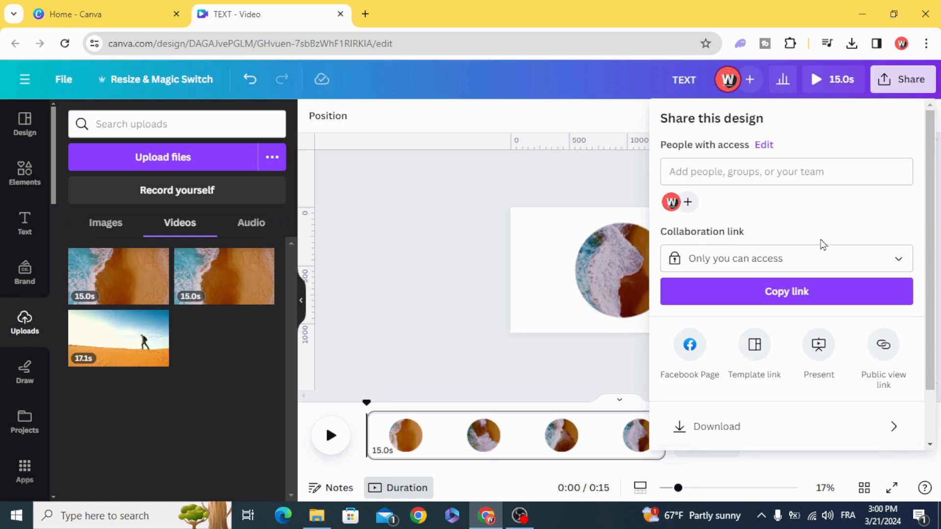
scroll(809, 319, down, 2)
click(803, 364)
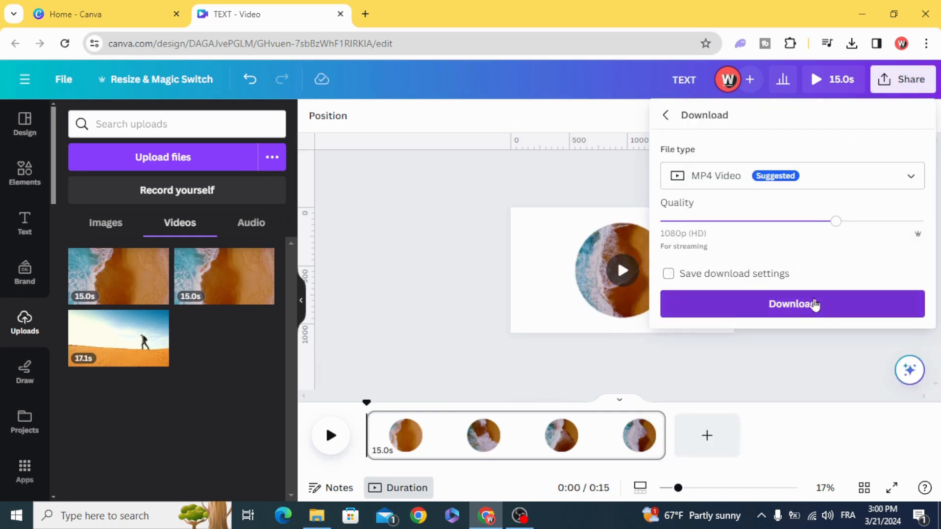
click(815, 305)
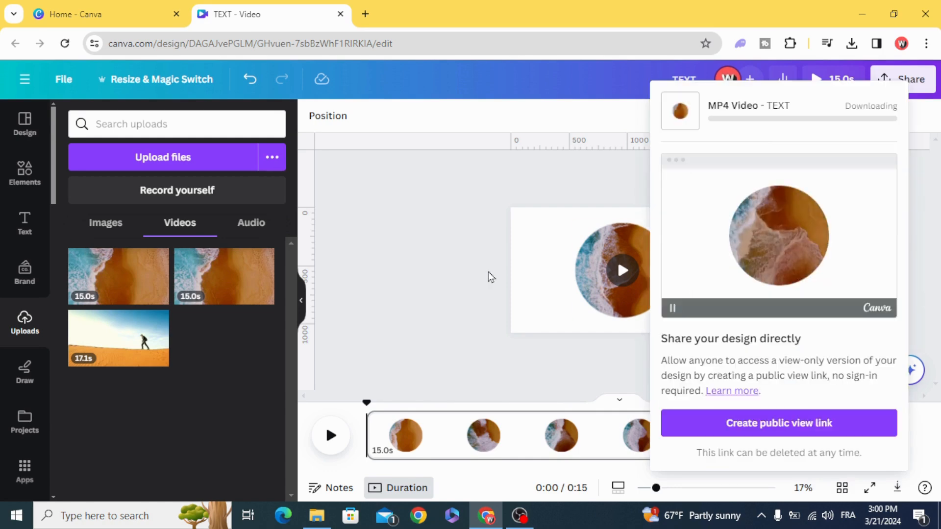